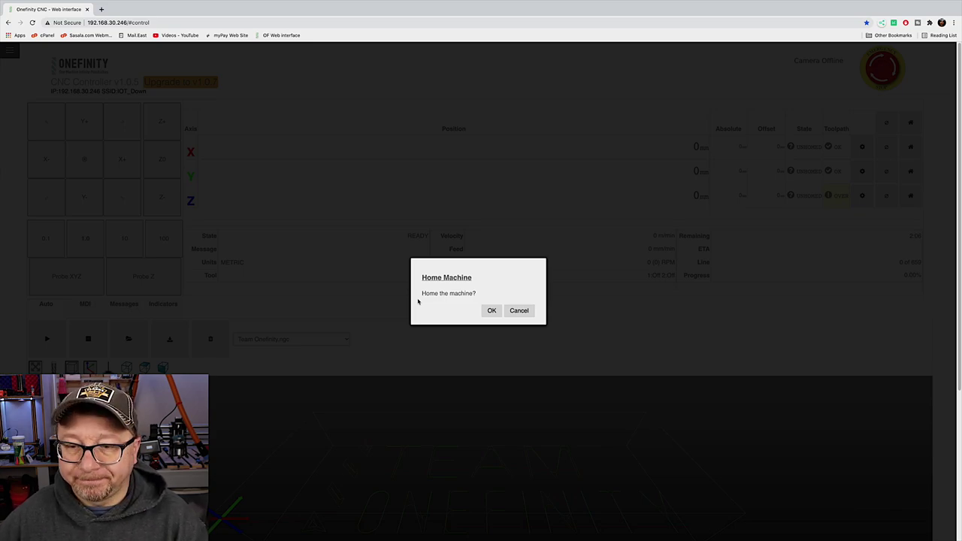
Dismiss the Home Machine prompt without homing and view the list of previously uploaded GCode programs
{"action": "left_click", "coordinate": [518, 311]}
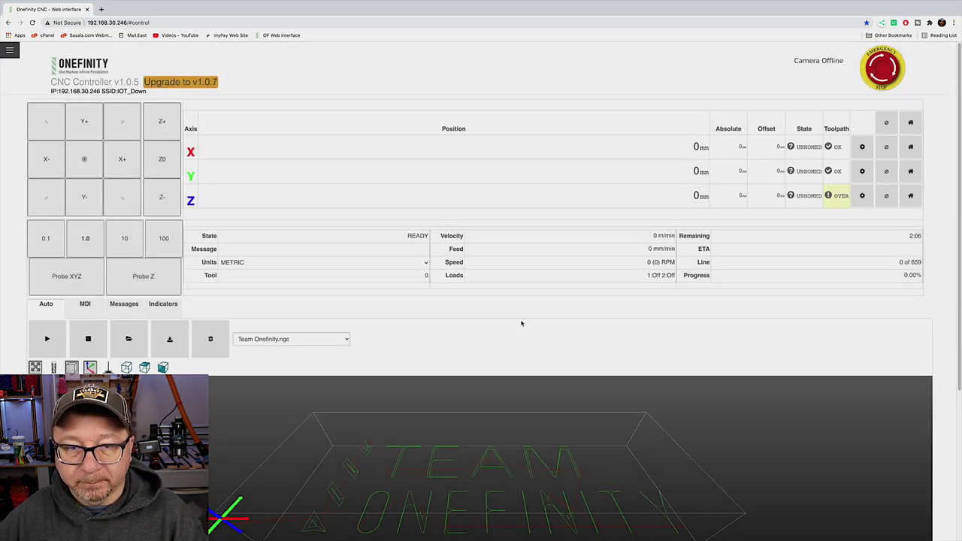
{"action": "scroll", "coordinate": [737, 284], "scroll_direction": "down", "scroll_amount": 1}
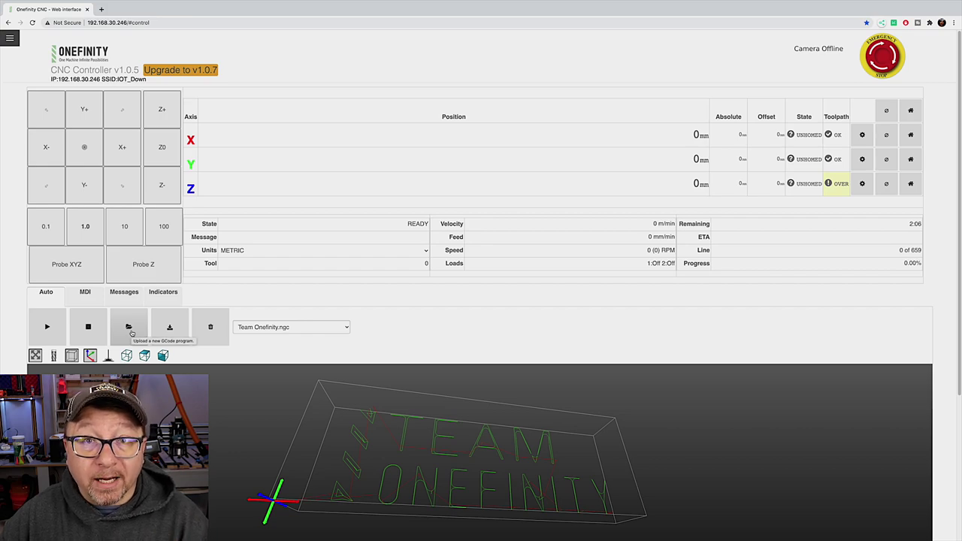
{"action": "left_click", "coordinate": [331, 328]}
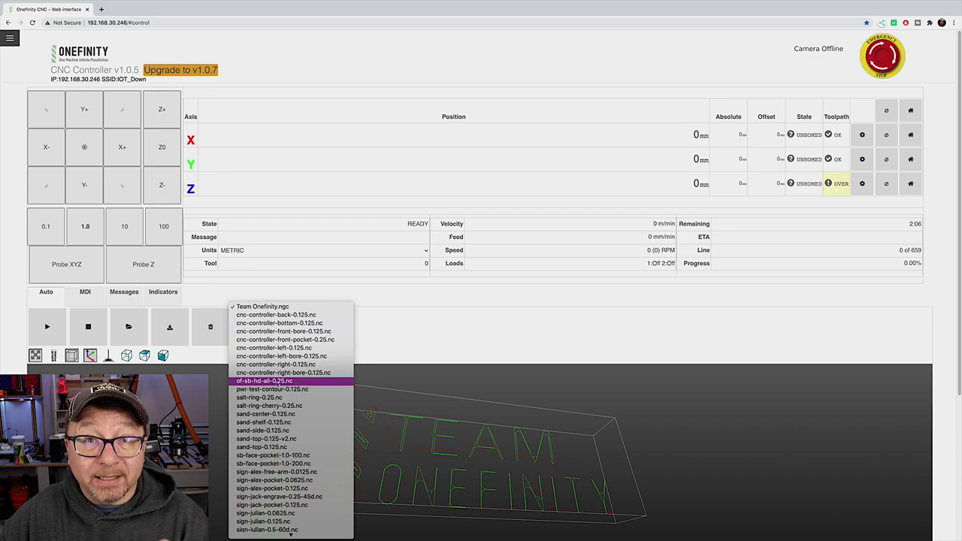
{"action": "left_click", "coordinate": [418, 333]}
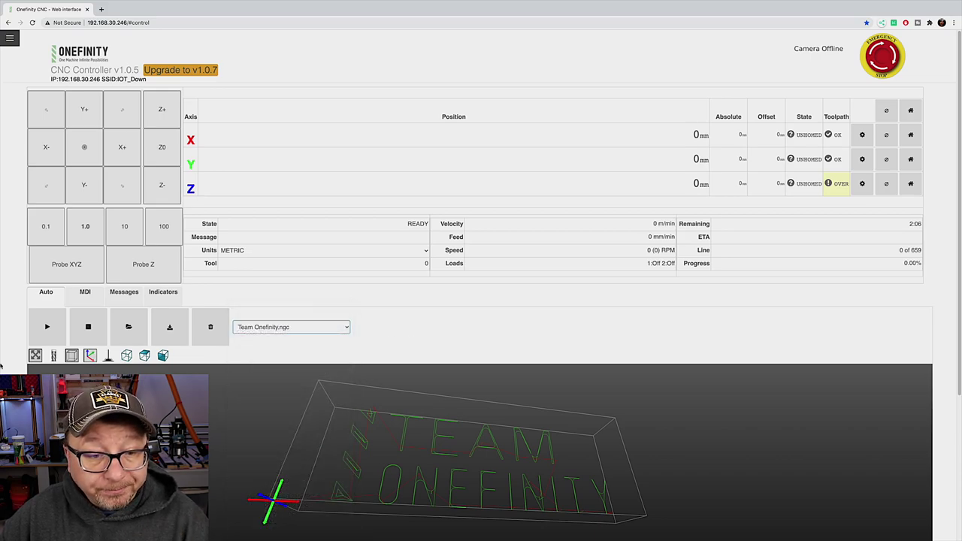
Examine the Team Onefinity.ngc toolpath preview at different zoom levels and viewing angles
{"action": "scroll", "coordinate": [481, 300], "scroll_direction": "down", "scroll_amount": 1}
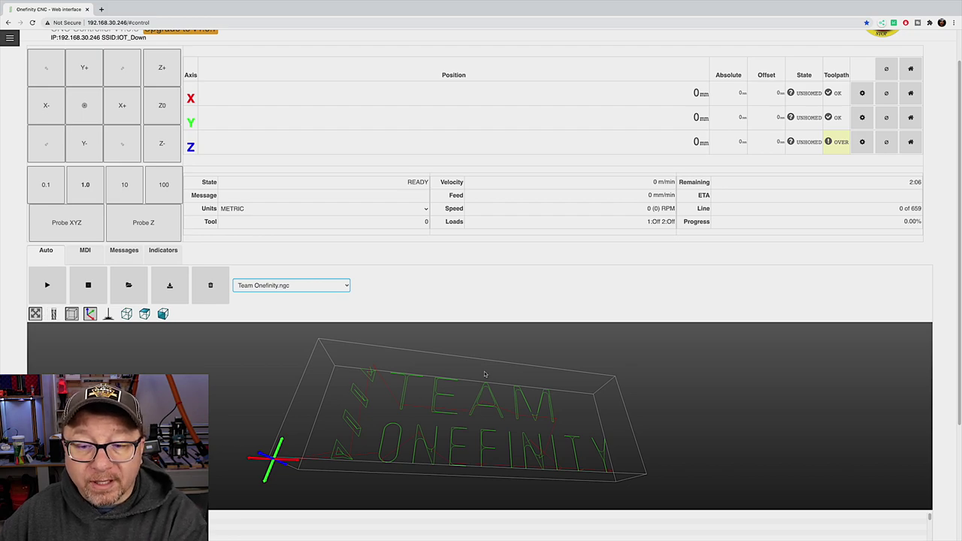
{"action": "scroll", "coordinate": [443, 396], "scroll_direction": "down", "scroll_amount": 3}
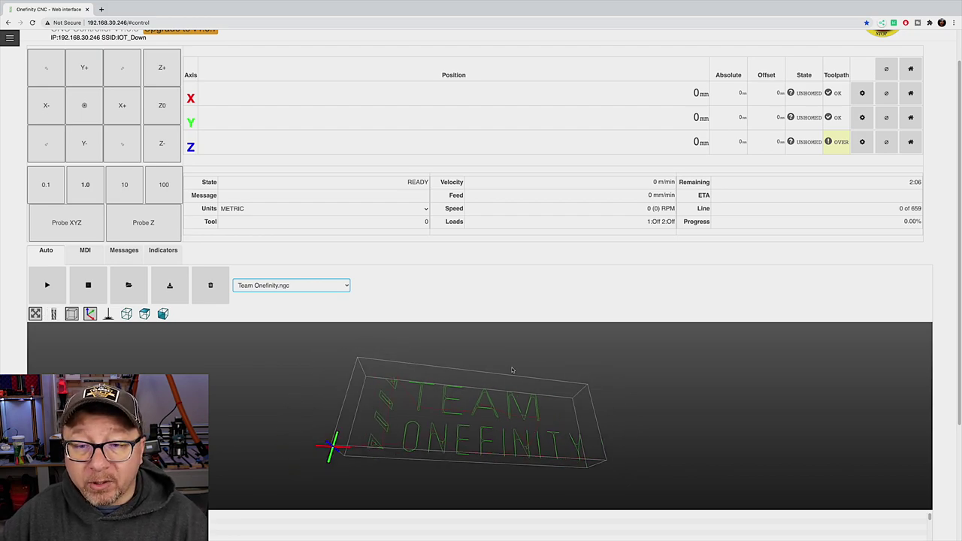
{"action": "scroll", "coordinate": [926, 190], "scroll_direction": "down", "scroll_amount": 2}
{"action": "left_click_drag", "start_coordinate": [644, 266], "coordinate": [396, 323]}
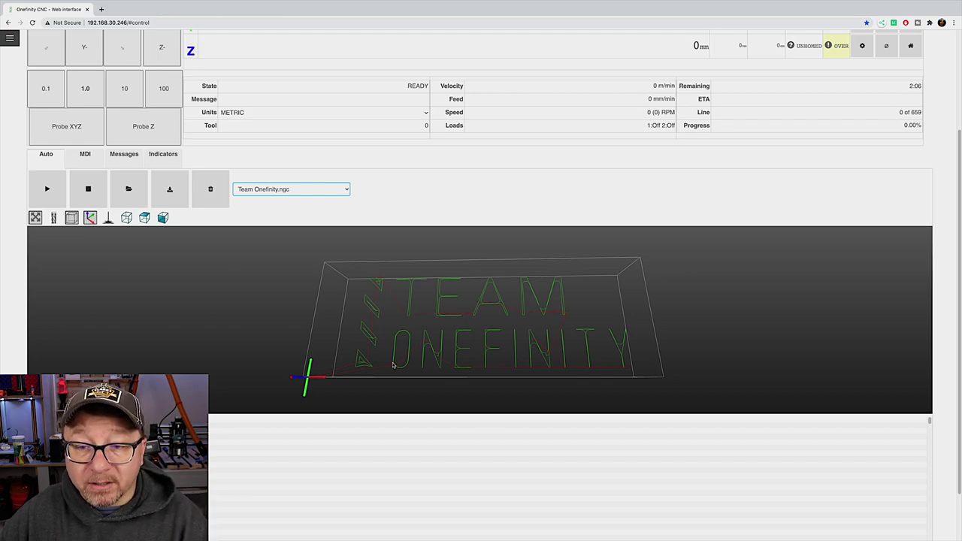
{"action": "left_click_drag", "start_coordinate": [387, 371], "coordinate": [389, 347]}
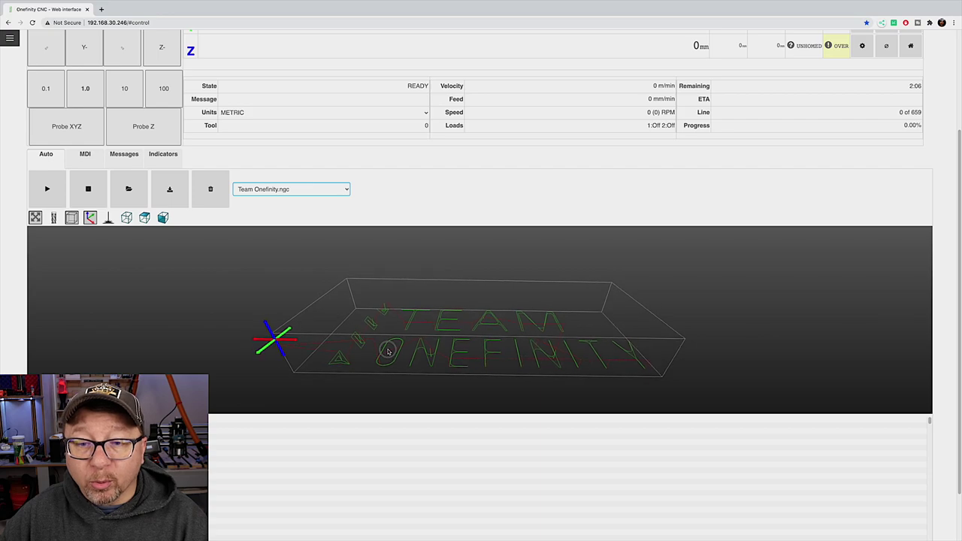
Shrink the toolpath preview and examine the opening lines of the Team Onefinity.ngc G-code listing
{"action": "left_click", "coordinate": [36, 218]}
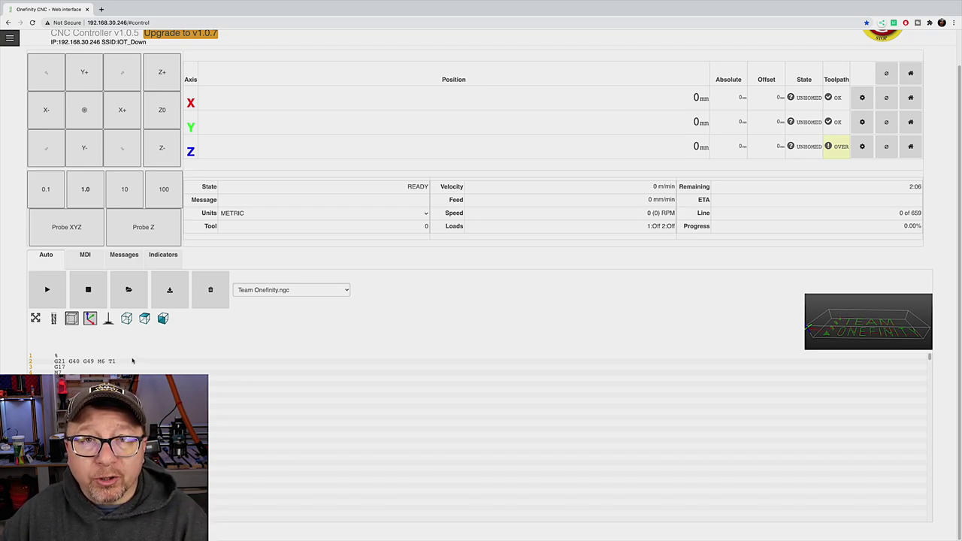
{"action": "left_click_drag", "start_coordinate": [54, 355], "coordinate": [97, 485]}
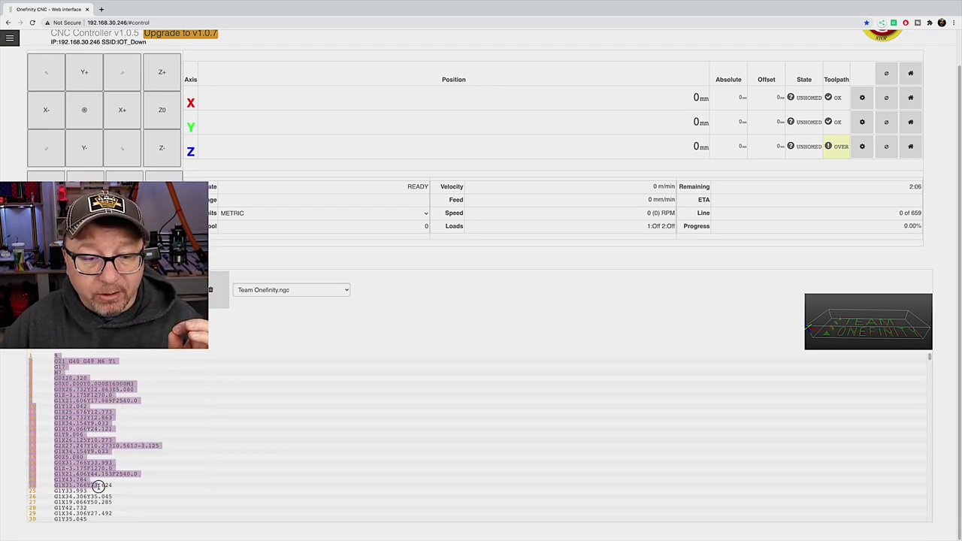
{"action": "left_click", "coordinate": [182, 443]}
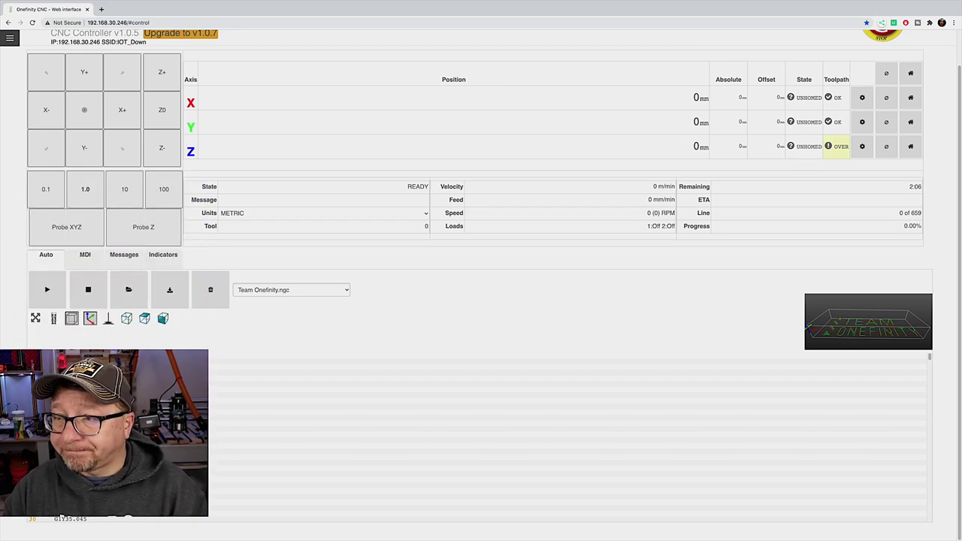
Home all machine axes and read the details of the Z axis toolpath warning
{"action": "scroll", "coordinate": [202, 288], "scroll_direction": "up", "scroll_amount": 2}
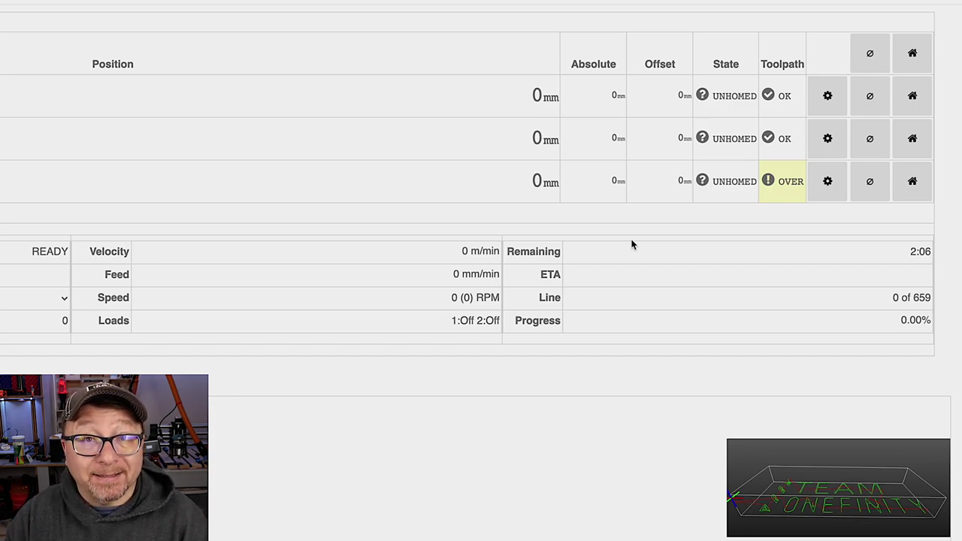
{"action": "mouse_move", "coordinate": [774, 202]}
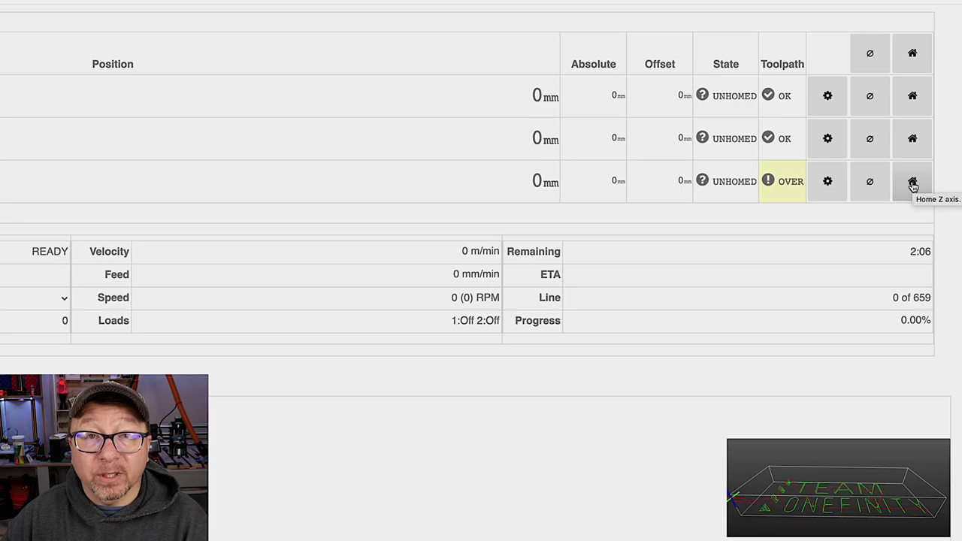
{"action": "left_click", "coordinate": [910, 49]}
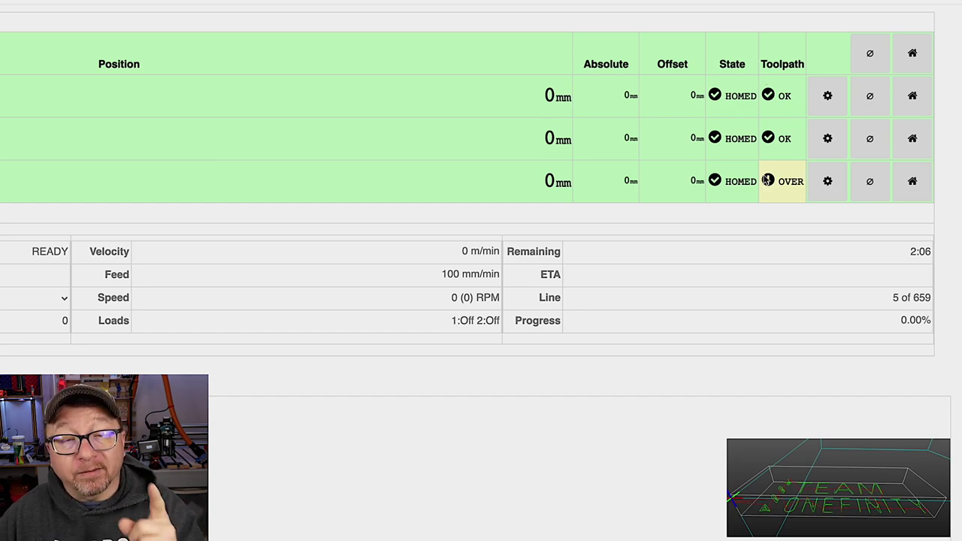
{"action": "mouse_move", "coordinate": [770, 182]}
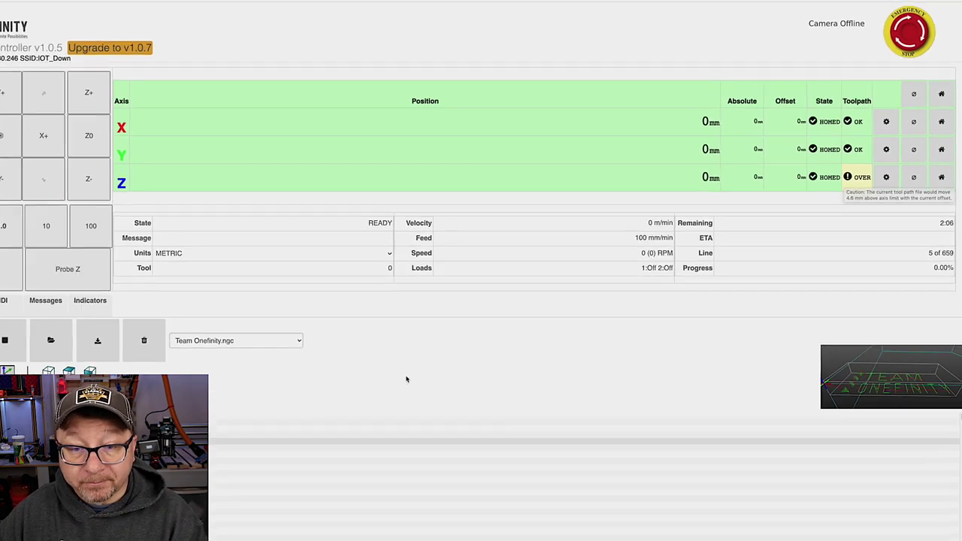
Load the program cnc-controller-front-pocket-0.25.nc and enlarge its toolpath preview, viewing it from another angle
{"action": "left_click", "coordinate": [299, 342]}
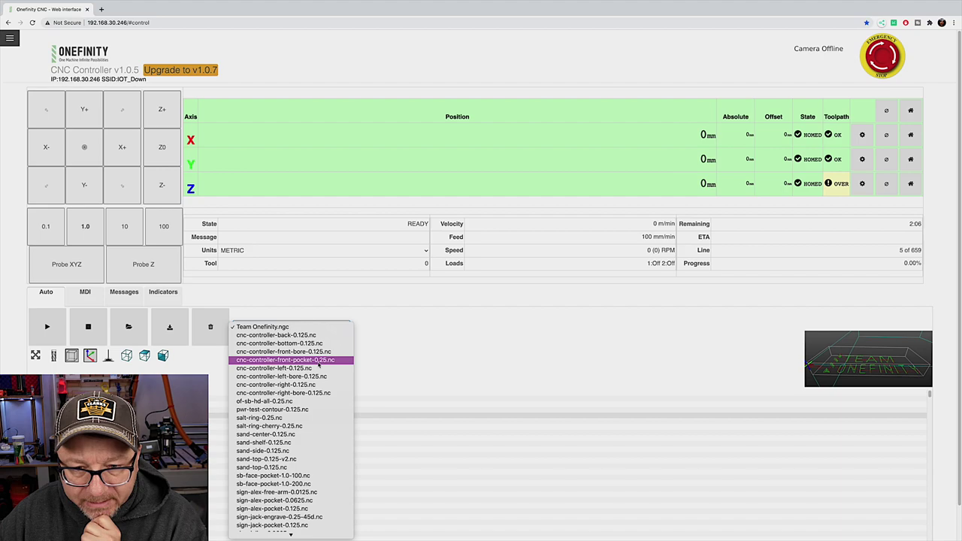
{"action": "left_click", "coordinate": [319, 364]}
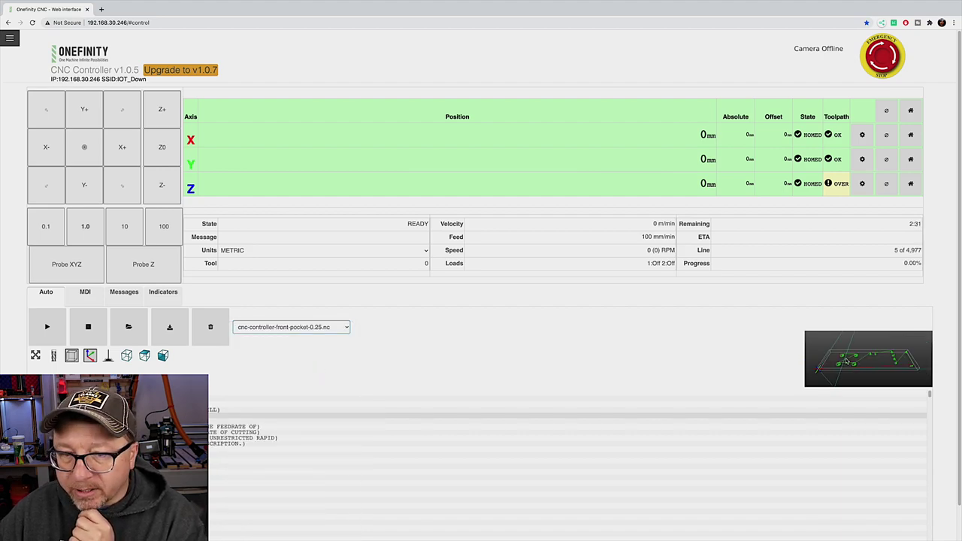
{"action": "left_click", "coordinate": [35, 355]}
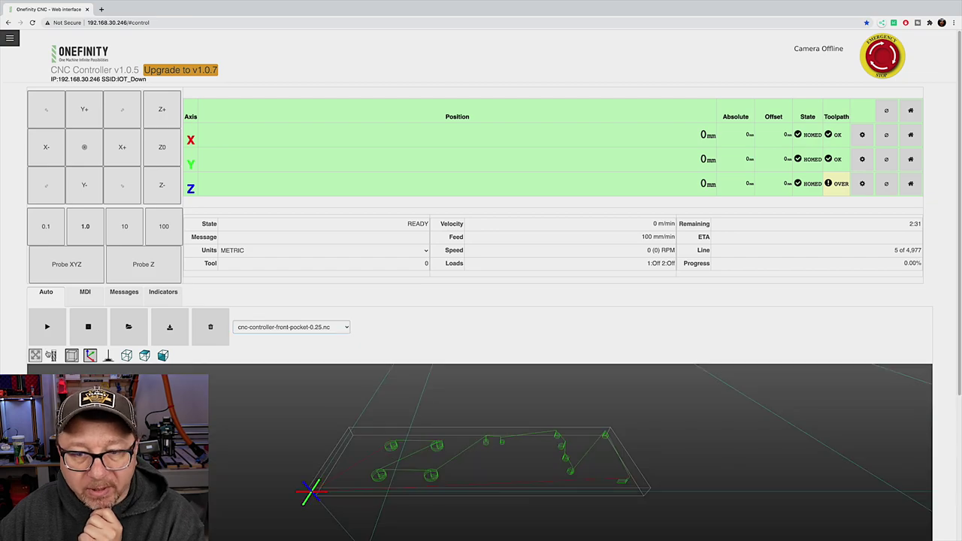
{"action": "mouse_move", "coordinate": [520, 460]}
{"action": "left_mouse_down"}
{"action": "mouse_move", "coordinate": [516, 395]}
{"action": "mouse_move", "coordinate": [519, 471]}
{"action": "left_mouse_up"}
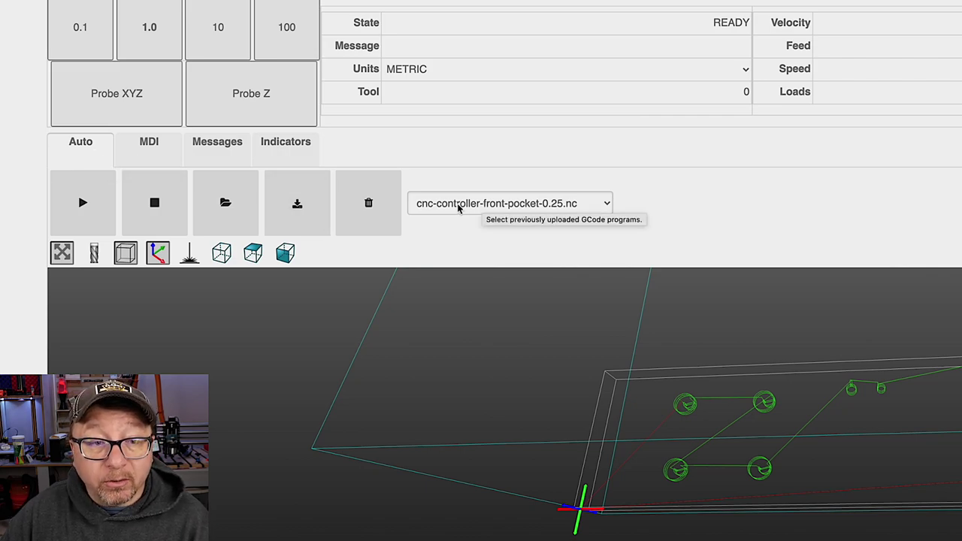
Look over the MDI command entry area and the controller's message log
{"action": "scroll", "coordinate": [180, 154], "scroll_direction": "up", "scroll_amount": 1}
{"action": "left_click", "coordinate": [150, 178]}
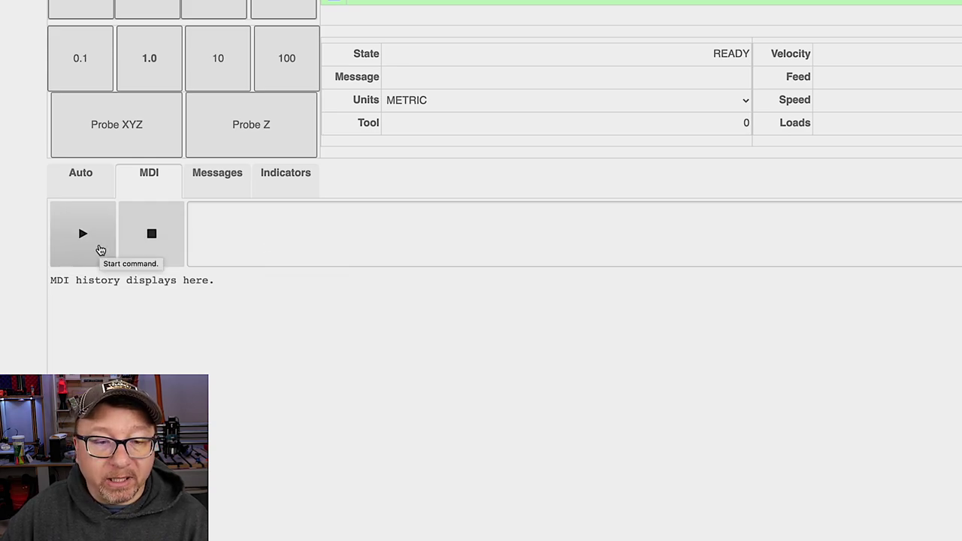
{"action": "left_click", "coordinate": [223, 194]}
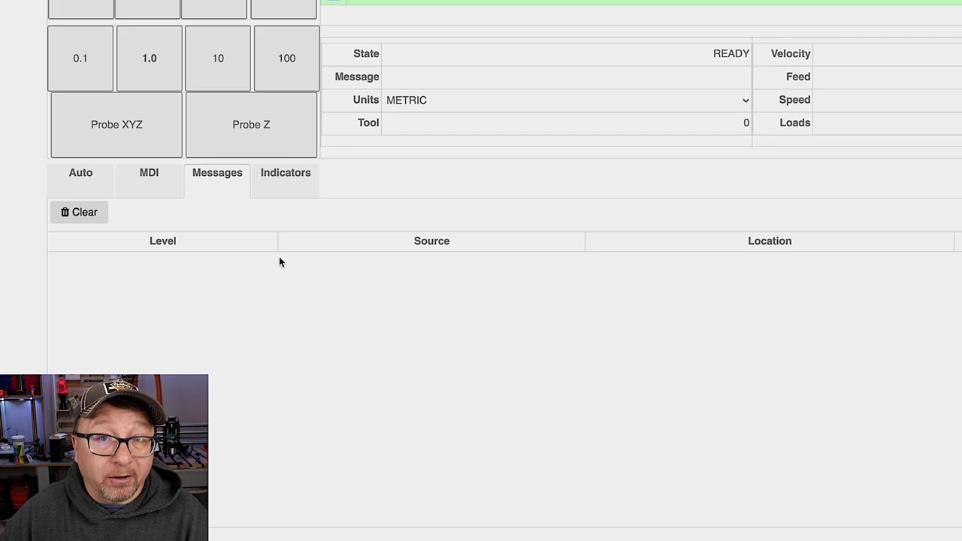
Examine the controller's indicators, including input and output pins, power and motor faults, measurements and the DB25 breakout diagrams
{"action": "left_click", "coordinate": [286, 174]}
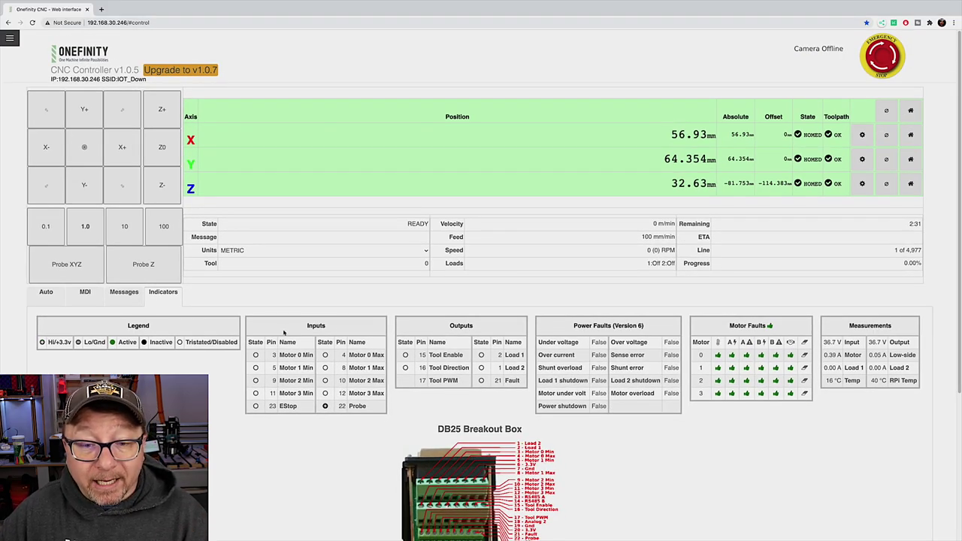
{"action": "scroll", "coordinate": [284, 333], "scroll_direction": "down", "scroll_amount": 2}
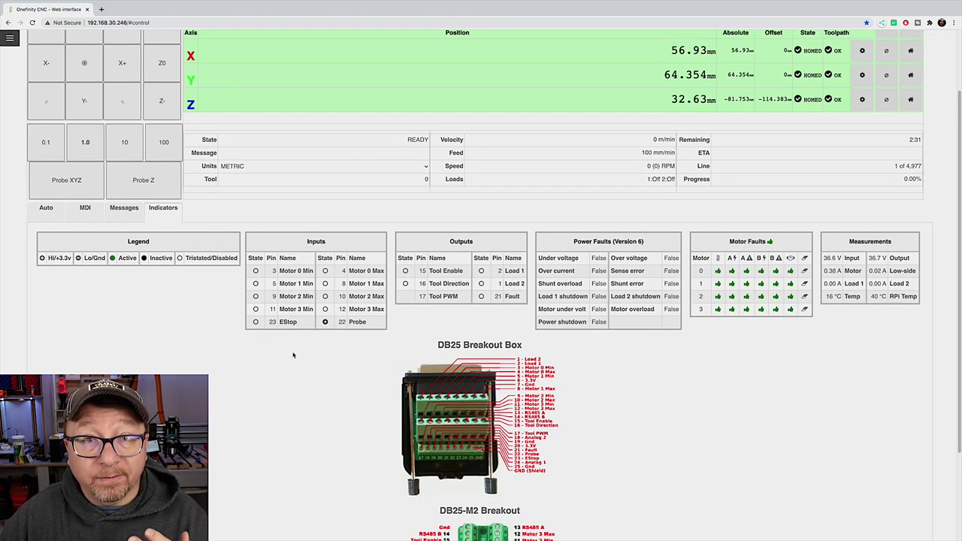
{"action": "scroll", "coordinate": [273, 350], "scroll_direction": "down", "scroll_amount": 1}
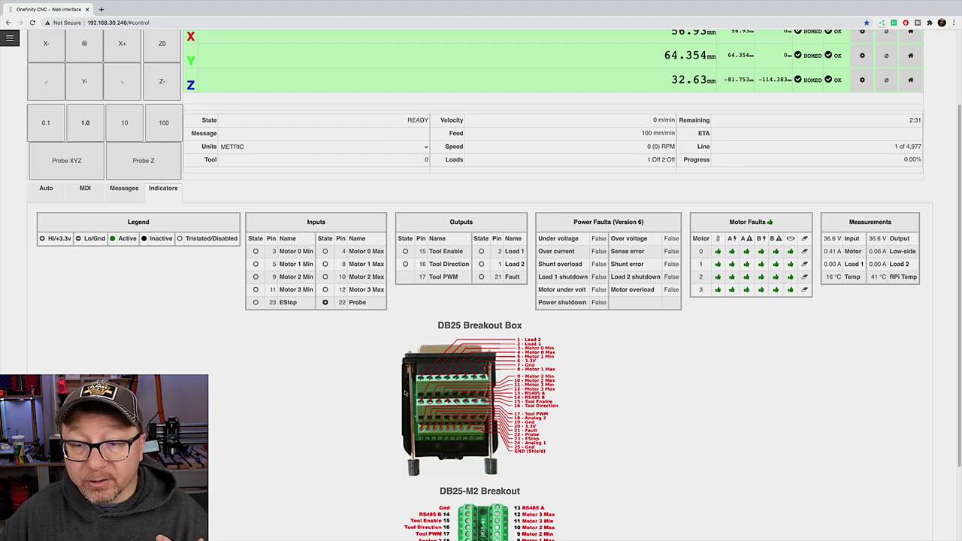
{"action": "scroll", "coordinate": [342, 353], "scroll_direction": "down", "scroll_amount": 1}
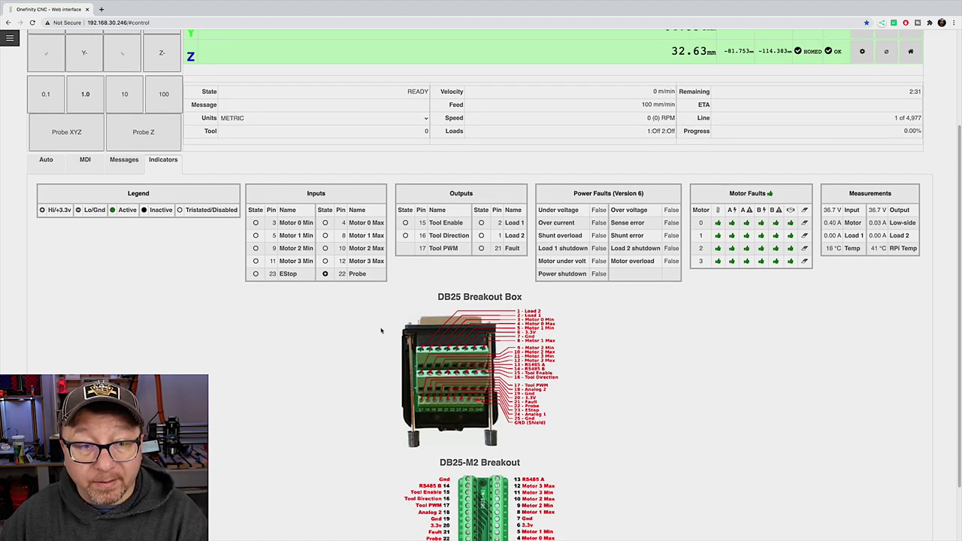
{"action": "scroll", "coordinate": [384, 331], "scroll_direction": "down", "scroll_amount": 2}
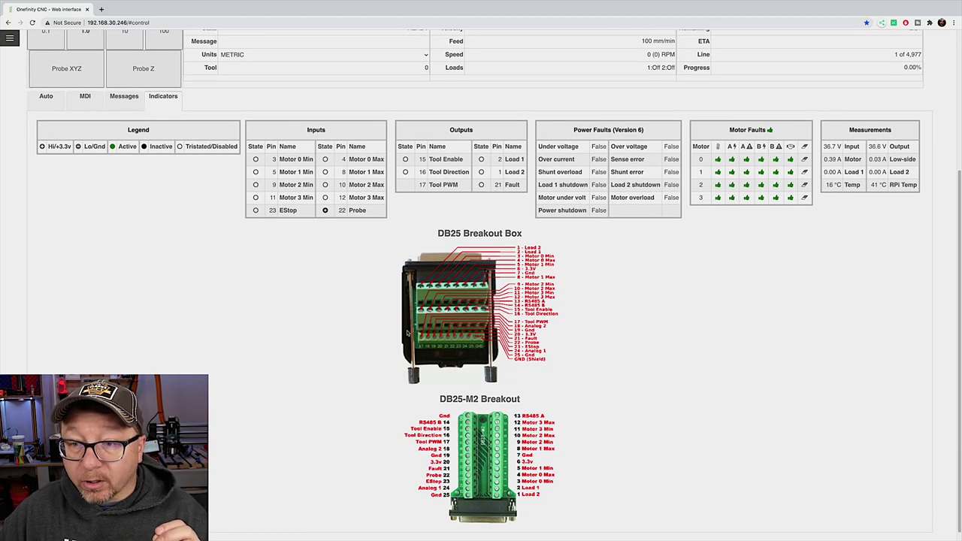
{"action": "scroll", "coordinate": [406, 332], "scroll_direction": "up", "scroll_amount": 4}
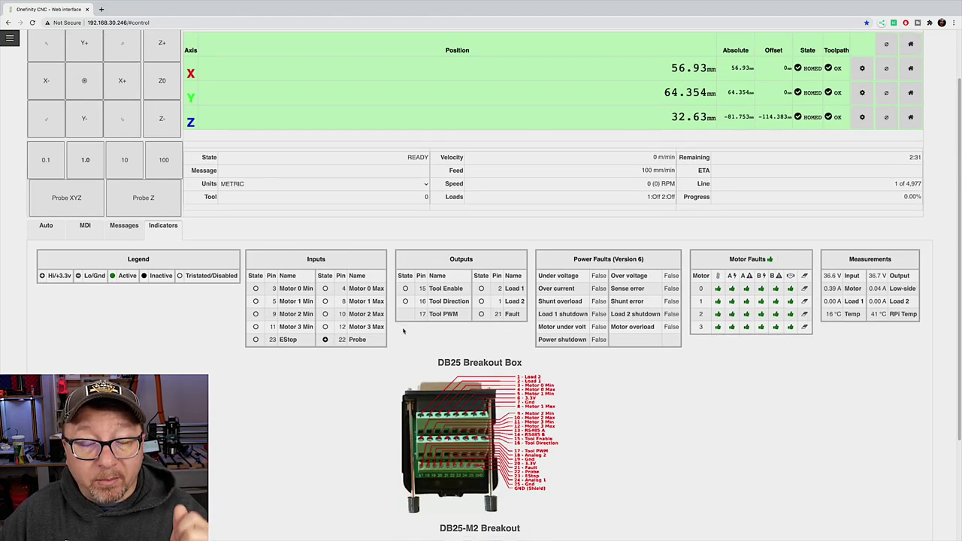
{"action": "scroll", "coordinate": [404, 333], "scroll_direction": "down", "scroll_amount": 2}
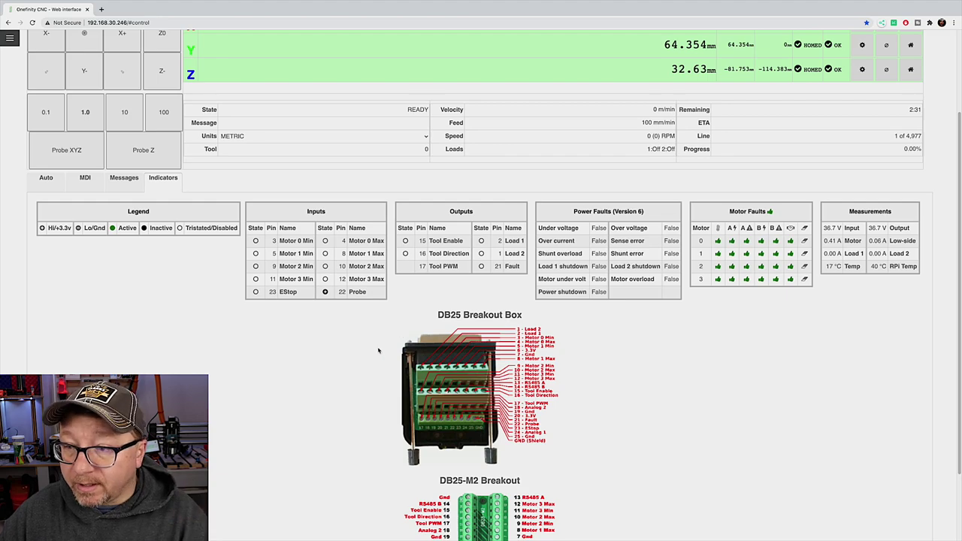
{"action": "scroll", "coordinate": [408, 349], "scroll_direction": "down", "scroll_amount": 1}
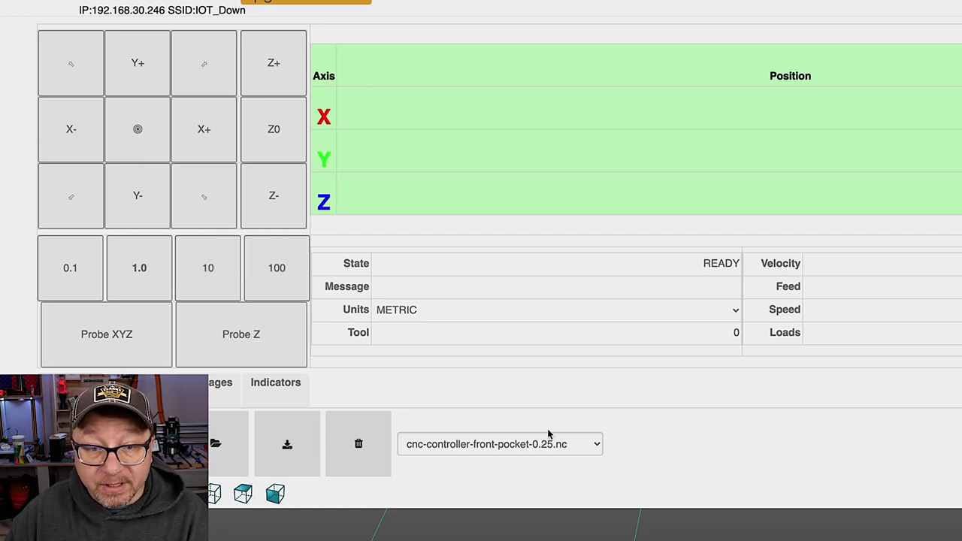
Switch the units to IMPERIAL to view the inch jog increments, and return them to METRIC
{"action": "left_click", "coordinate": [378, 309]}
{"action": "left_click", "coordinate": [445, 308]}
{"action": "left_click", "coordinate": [433, 311]}
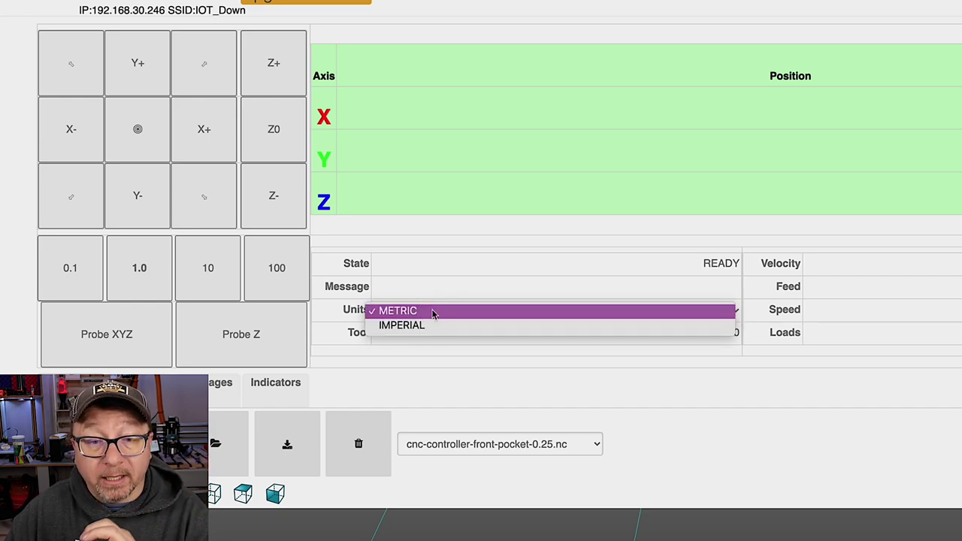
{"action": "left_click", "coordinate": [431, 325]}
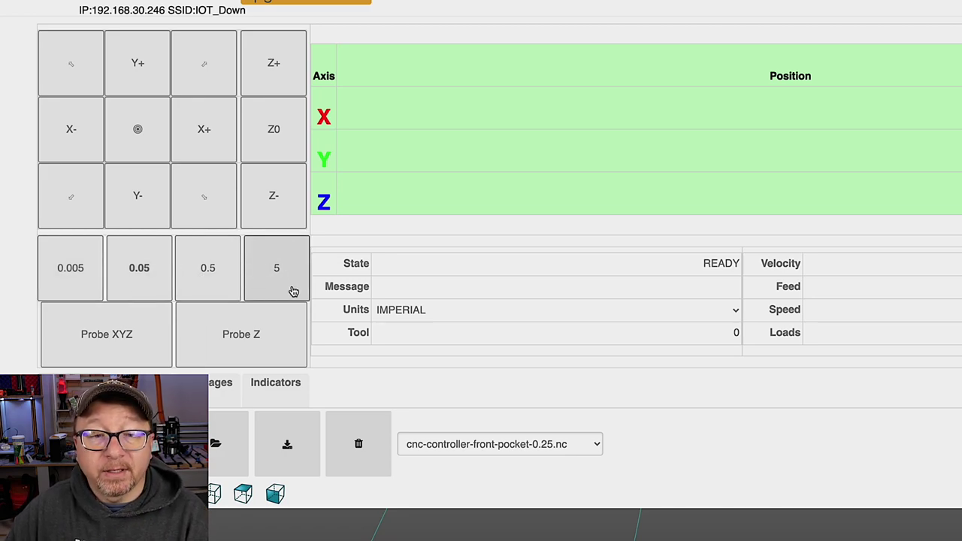
{"action": "left_click", "coordinate": [439, 314]}
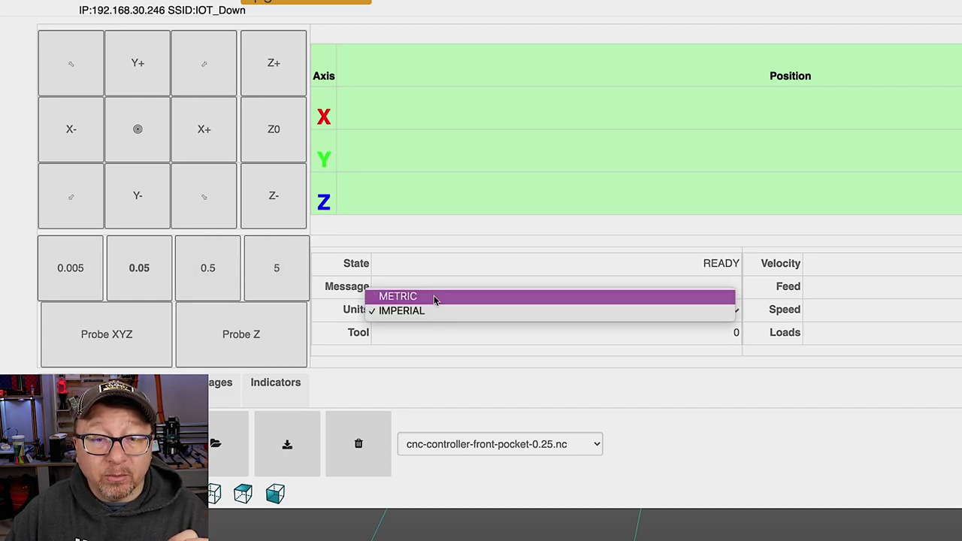
{"action": "left_click", "coordinate": [434, 295]}
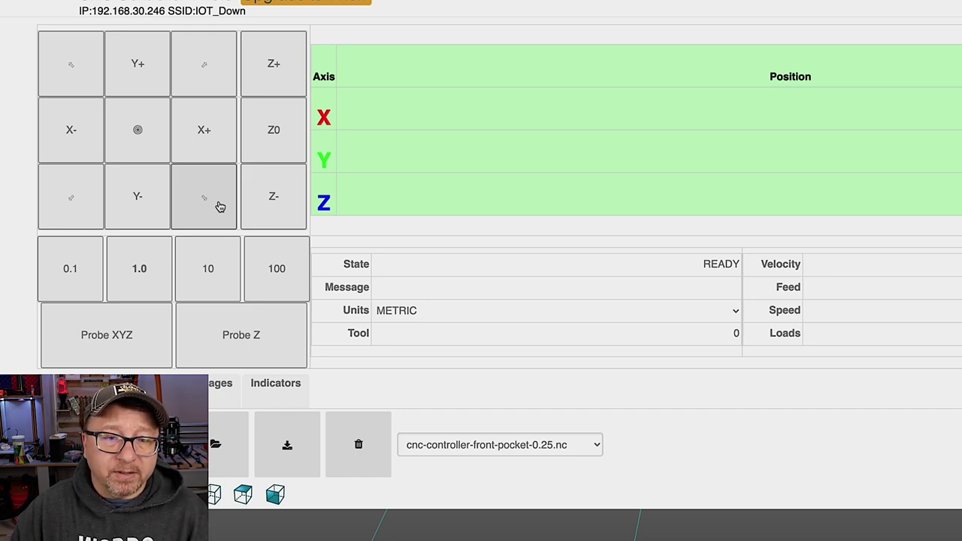
Set the jog step size to 100 mm and check the Y axis homing status
{"action": "left_click", "coordinate": [271, 271]}
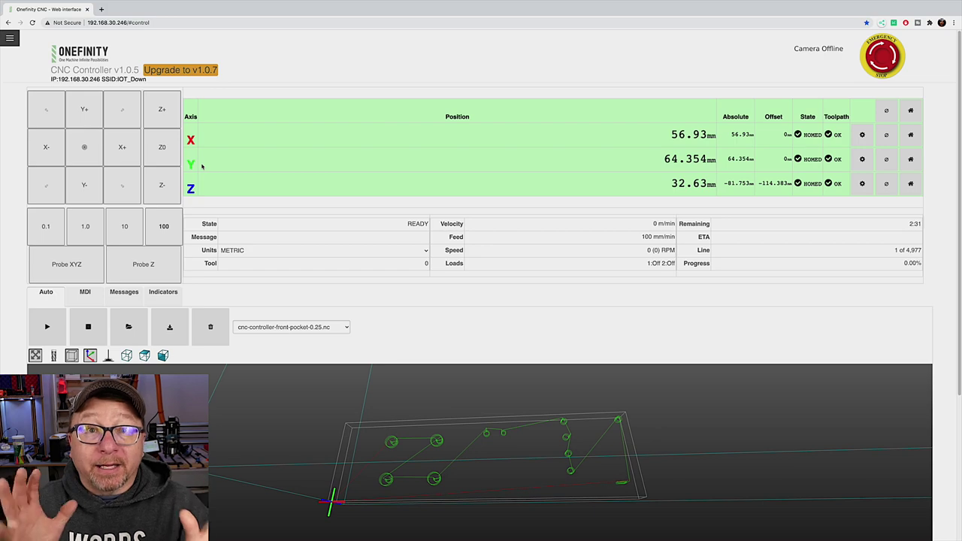
{"action": "mouse_move", "coordinate": [201, 166]}
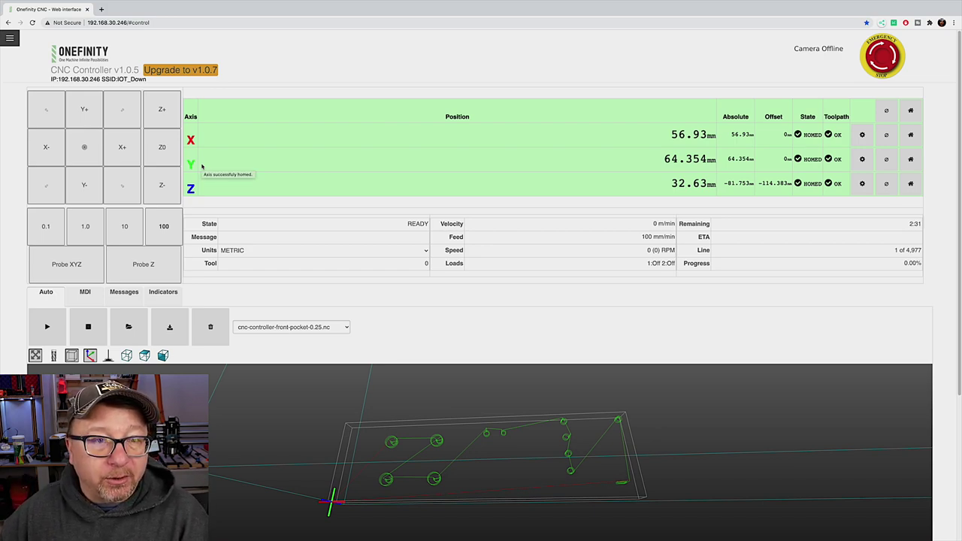
Examine the controller's general settings: probe dimensions, program-start, tool-change and program-end GCode, path accuracy and cornering speed
{"action": "left_click", "coordinate": [10, 40]}
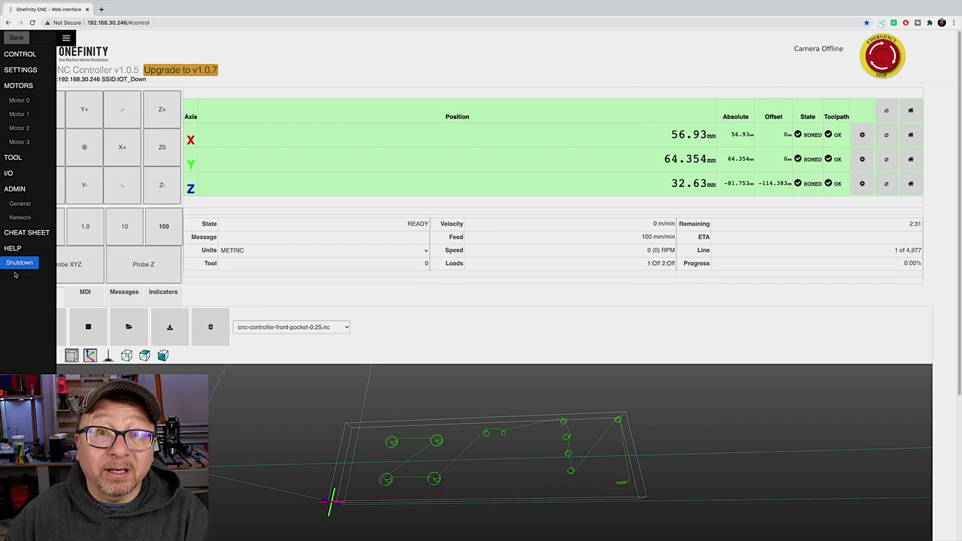
{"action": "scroll", "coordinate": [18, 73], "scroll_direction": "down", "scroll_amount": 1}
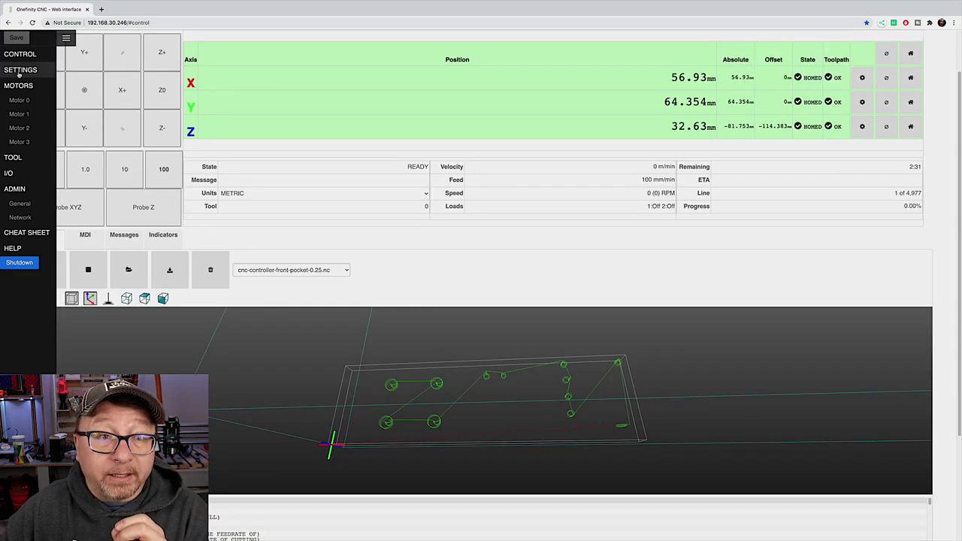
{"action": "left_click", "coordinate": [19, 69]}
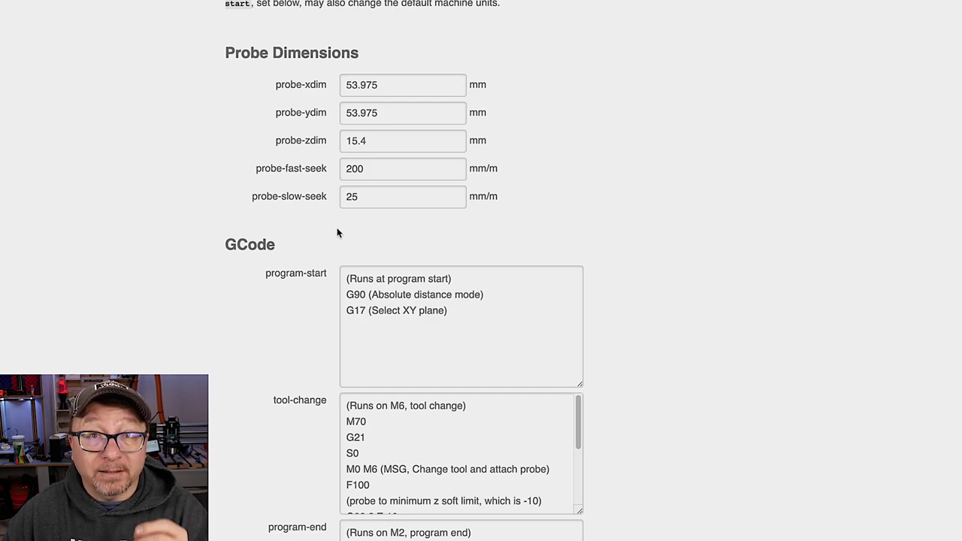
{"action": "scroll", "coordinate": [597, 184], "scroll_direction": "down", "scroll_amount": 3}
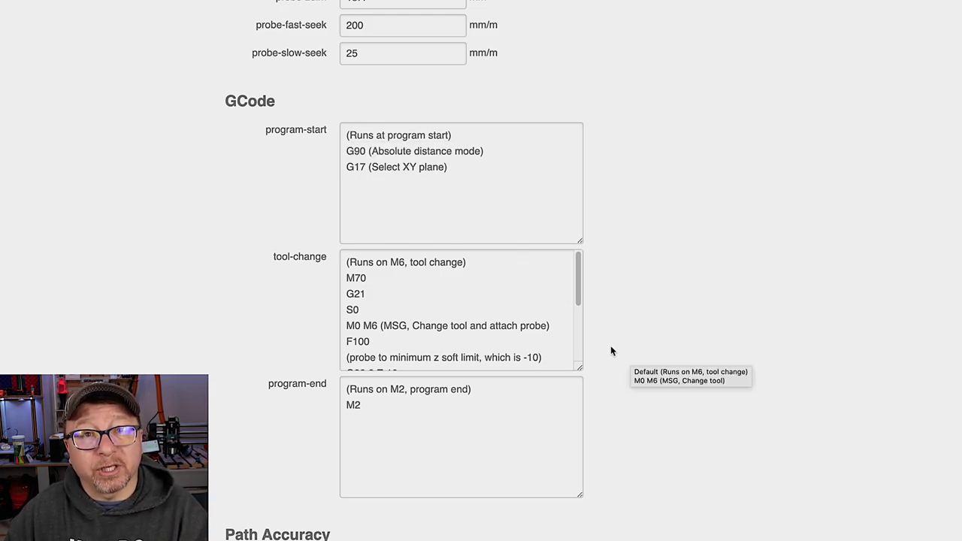
{"action": "scroll", "coordinate": [492, 339], "scroll_direction": "down", "scroll_amount": 3}
{"action": "scroll", "coordinate": [492, 339], "scroll_direction": "down", "scroll_amount": 3}
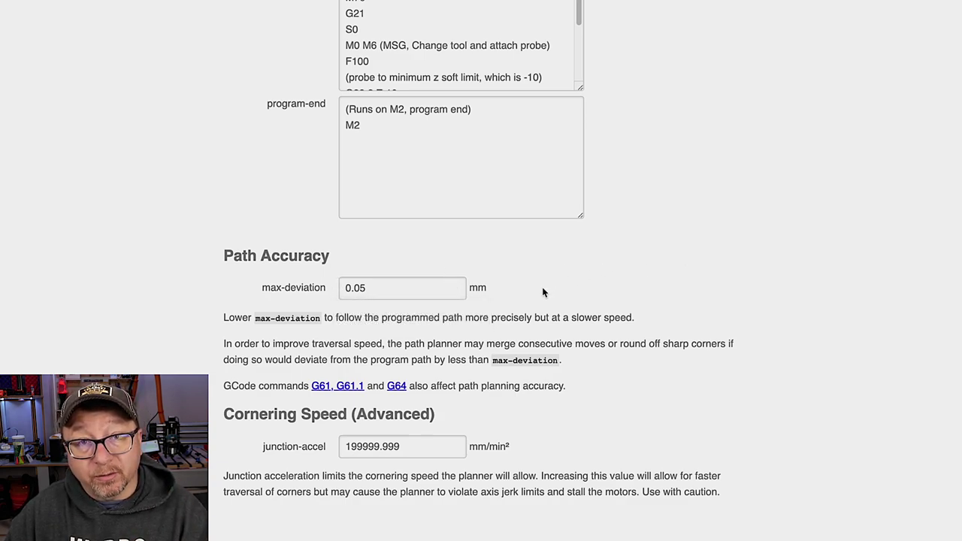
{"action": "mouse_move", "coordinate": [542, 290]}
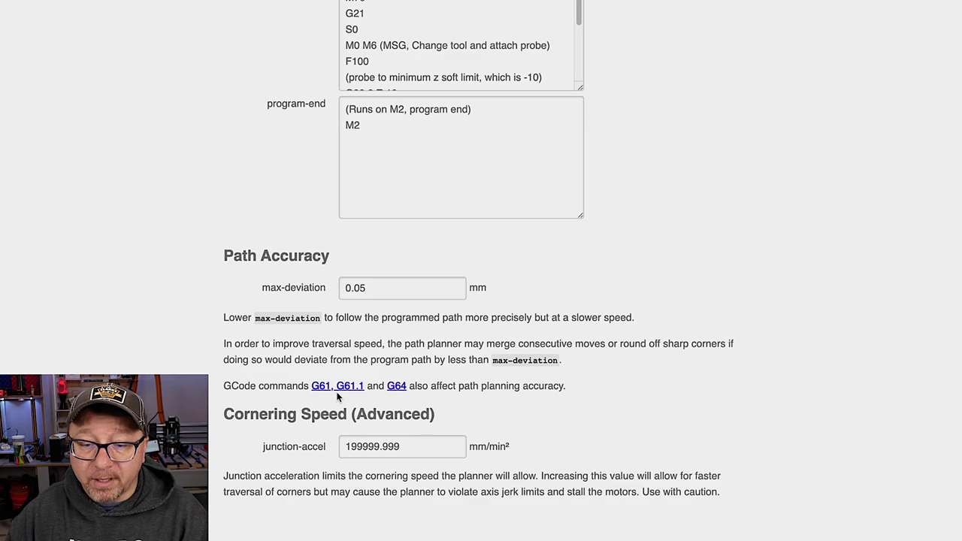
{"action": "mouse_move", "coordinate": [409, 446]}
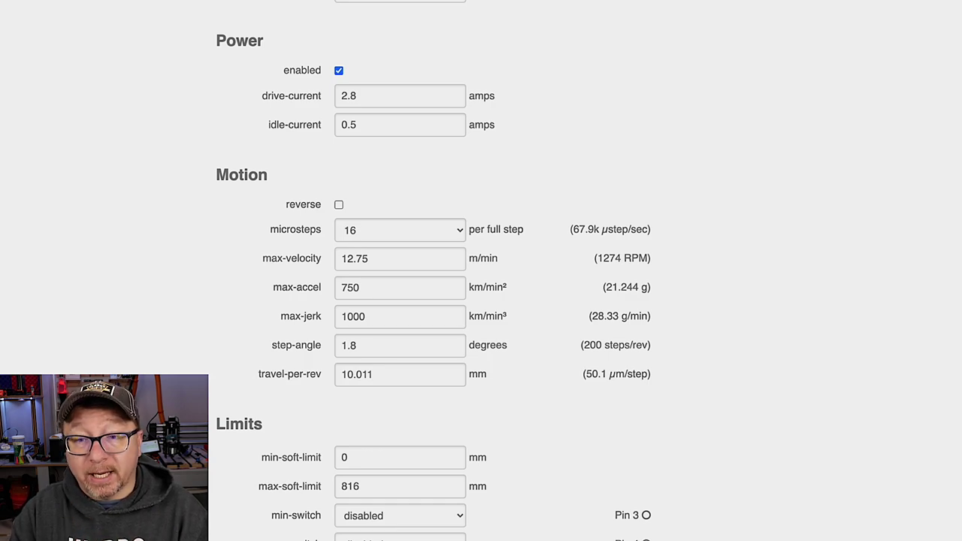
Review the Motor 0 configuration, covering power, motion, the max-soft-limit, homing settings and travel-per-rev
{"action": "scroll", "coordinate": [611, 297], "scroll_direction": "down", "scroll_amount": 1}
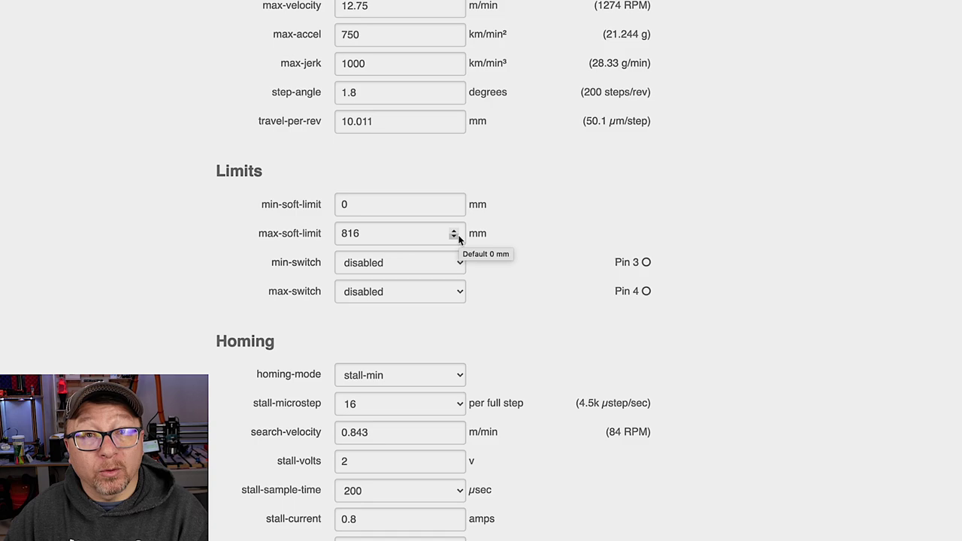
{"action": "left_click_drag", "start_coordinate": [387, 233], "coordinate": [342, 227]}
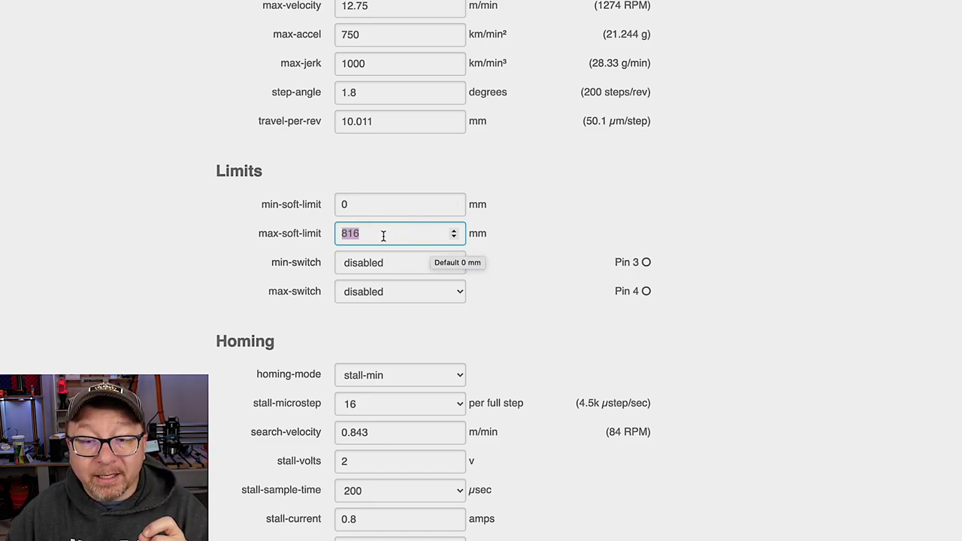
{"action": "left_click", "coordinate": [580, 244]}
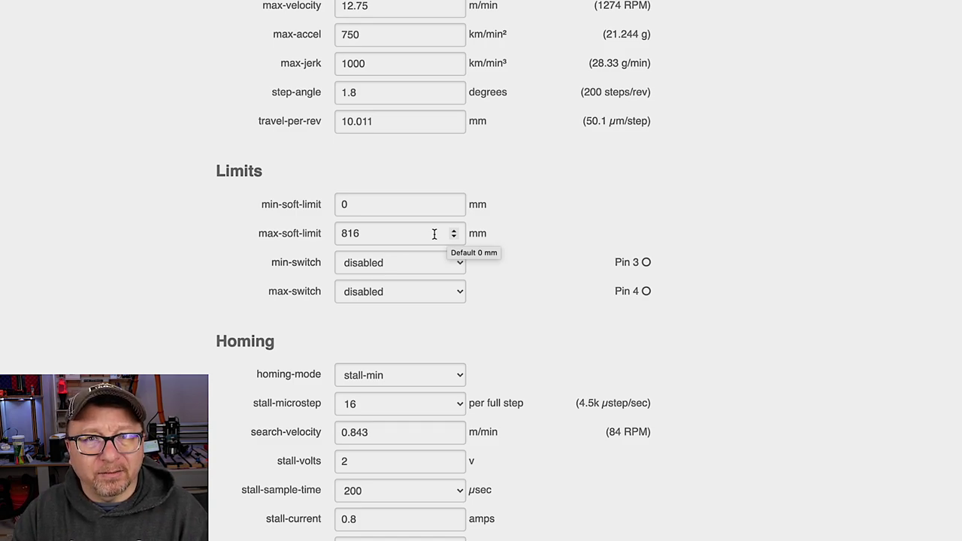
{"action": "scroll", "coordinate": [484, 125], "scroll_direction": "up", "scroll_amount": 2}
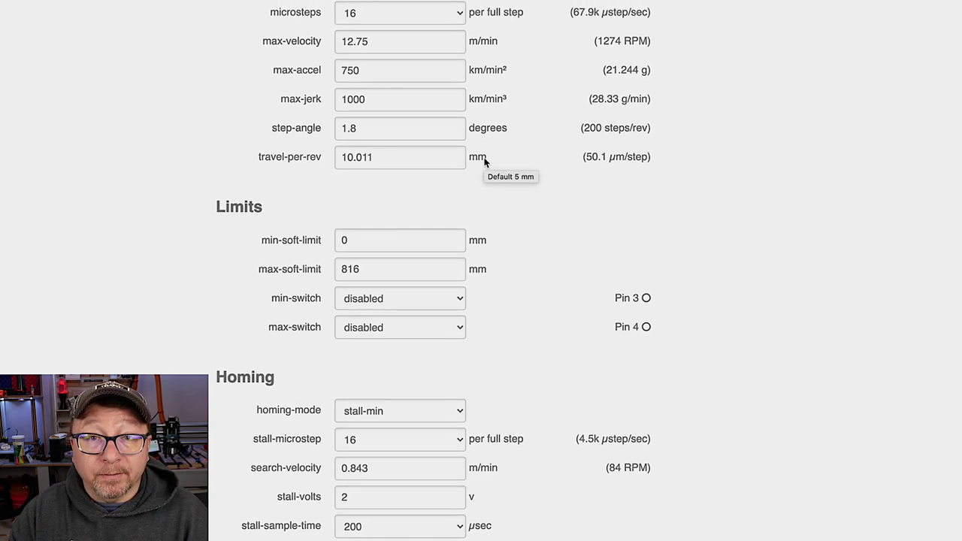
{"action": "scroll", "coordinate": [485, 189], "scroll_direction": "up", "scroll_amount": 2}
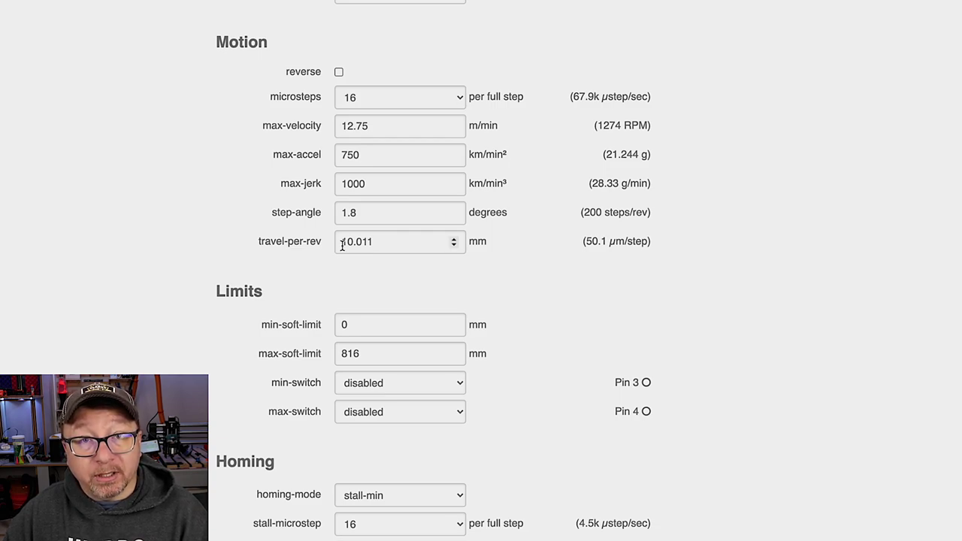
{"action": "mouse_move", "coordinate": [342, 245]}
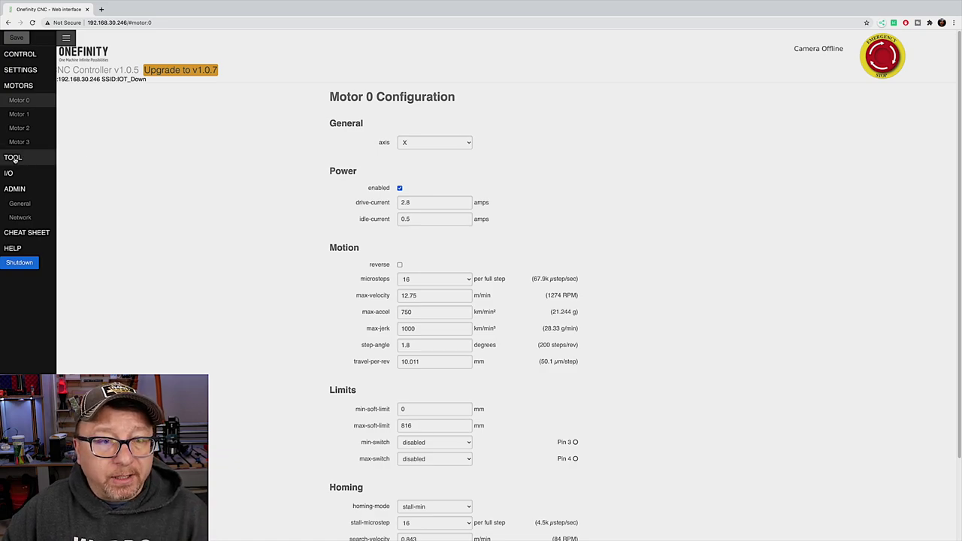
Look over the tool configuration, the I/O switches and outputs, and the general administration options
{"action": "left_click", "coordinate": [13, 159]}
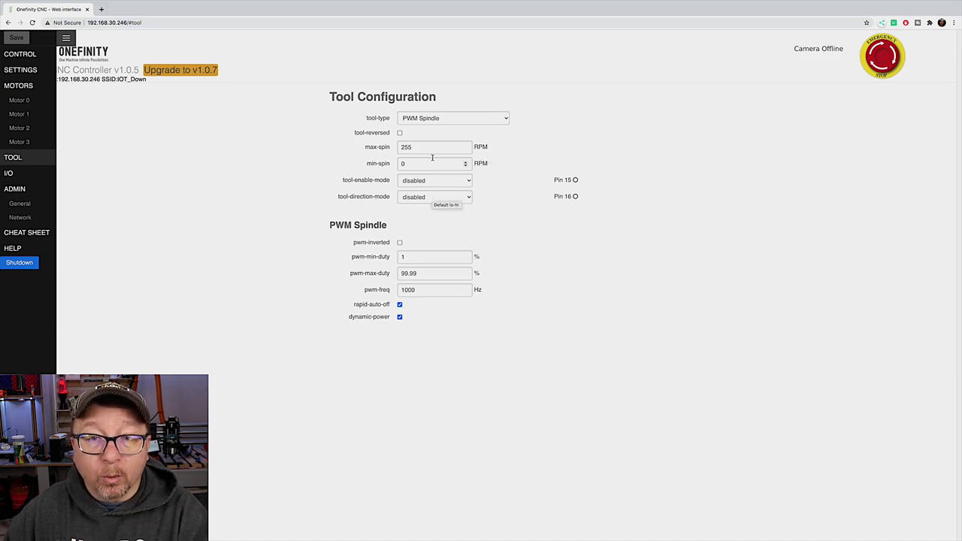
{"action": "left_click", "coordinate": [11, 173]}
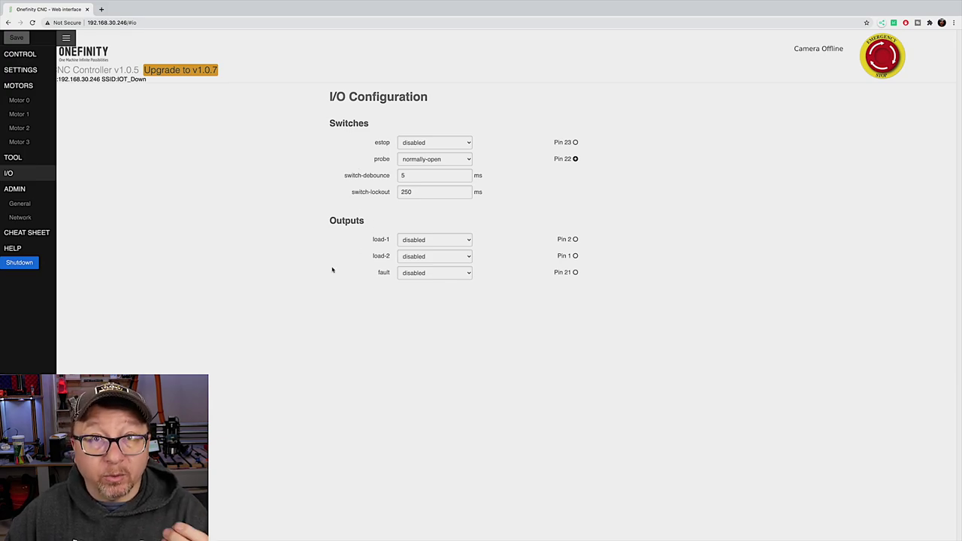
{"action": "left_click", "coordinate": [15, 192]}
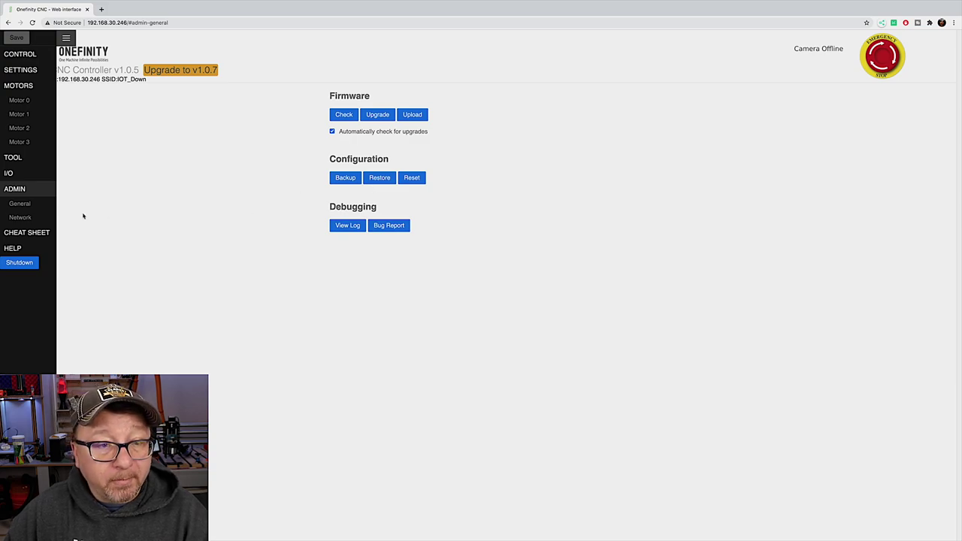
Review the network administration settings, including the hostname, remote SSH username and Wifi mode
{"action": "left_click", "coordinate": [22, 217]}
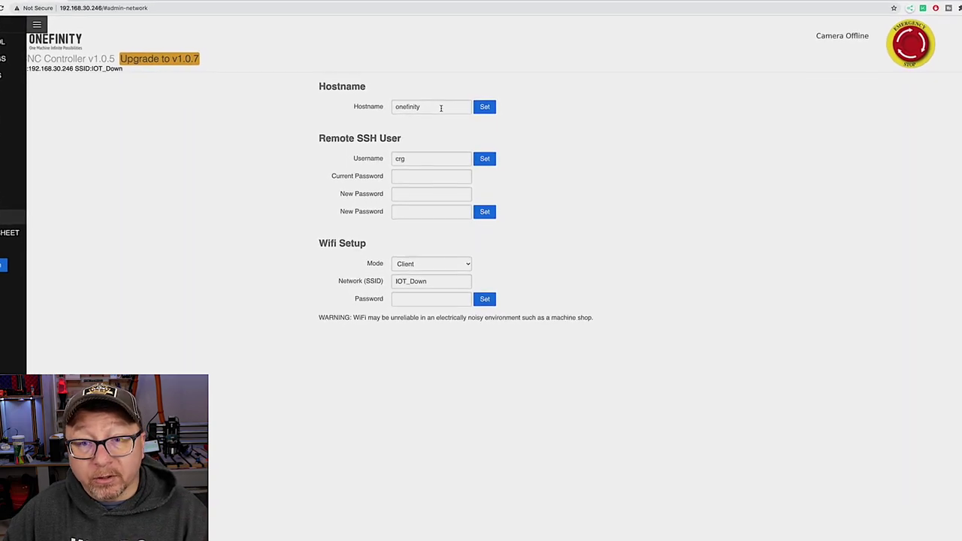
{"action": "left_click", "coordinate": [387, 164]}
{"action": "double_click", "coordinate": [365, 166]}
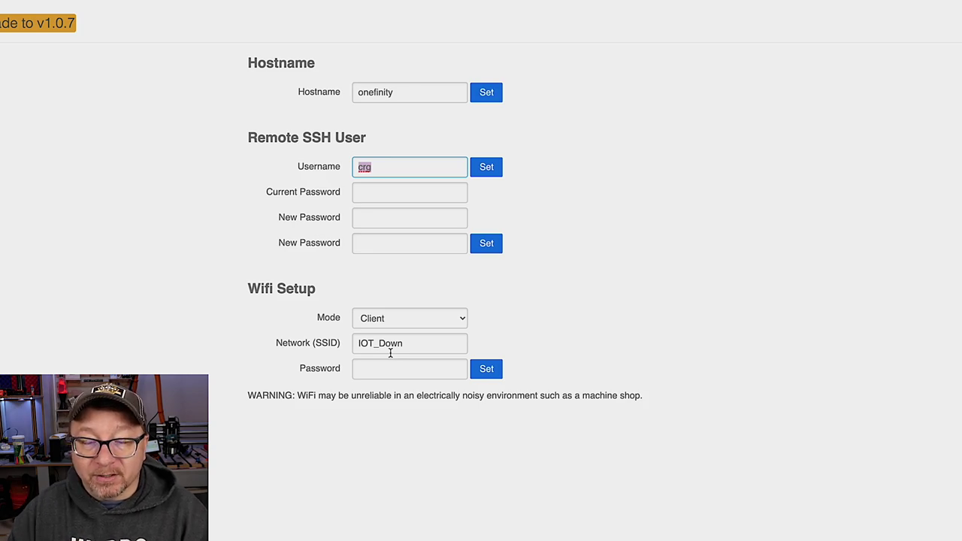
{"action": "left_click", "coordinate": [433, 319]}
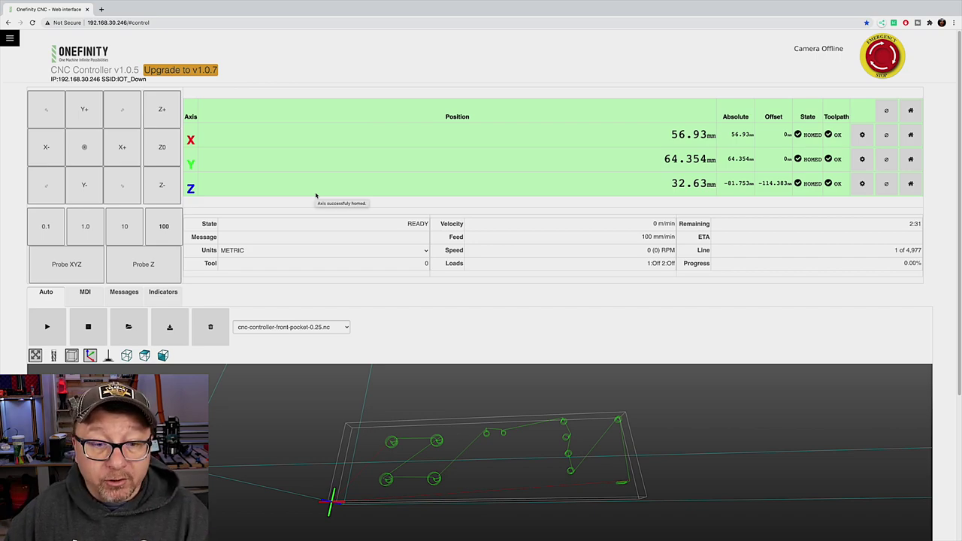
Look through the list of stored GCode programs on the control page and the option for downloading the selected one
{"action": "scroll", "coordinate": [64, 278], "scroll_direction": "down", "scroll_amount": 3}
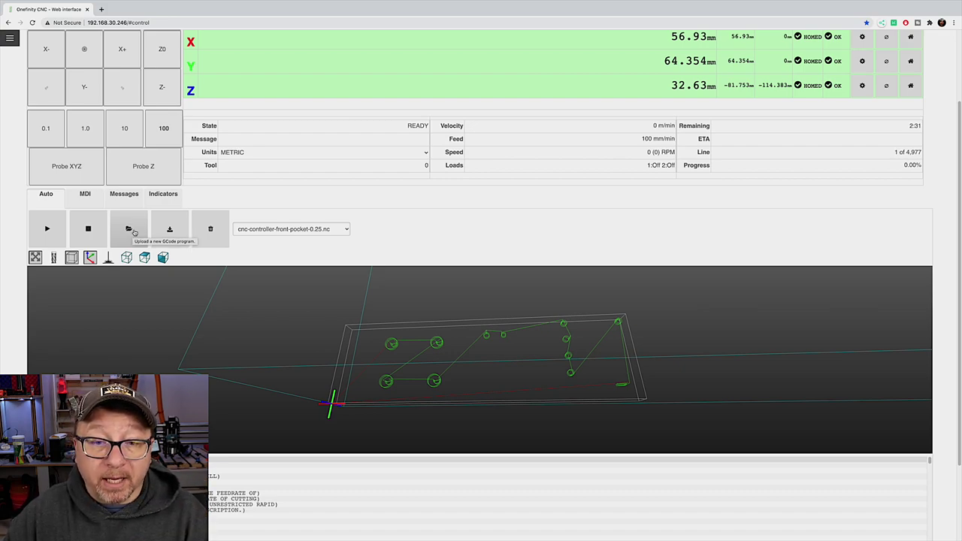
{"action": "left_click", "coordinate": [346, 230]}
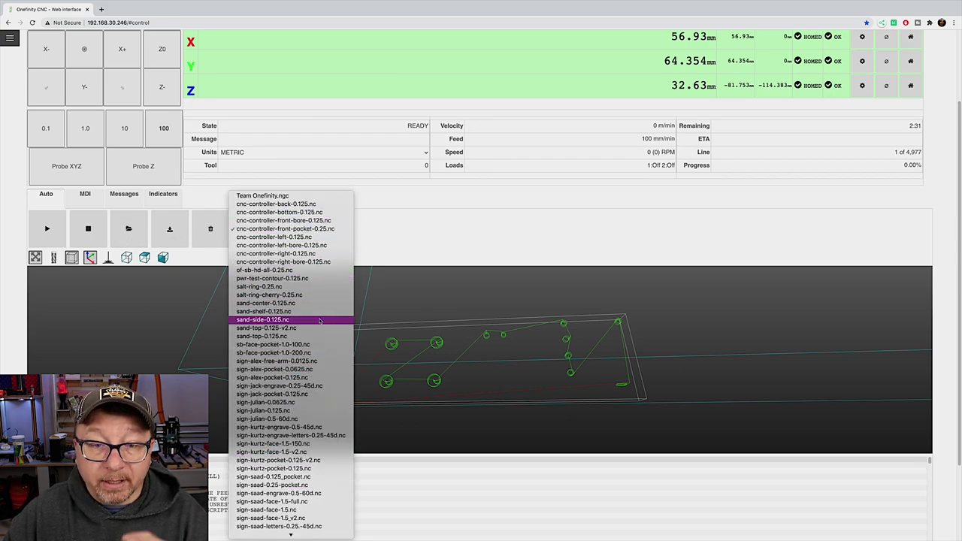
{"action": "scroll", "coordinate": [286, 444], "scroll_direction": "down", "scroll_amount": 3}
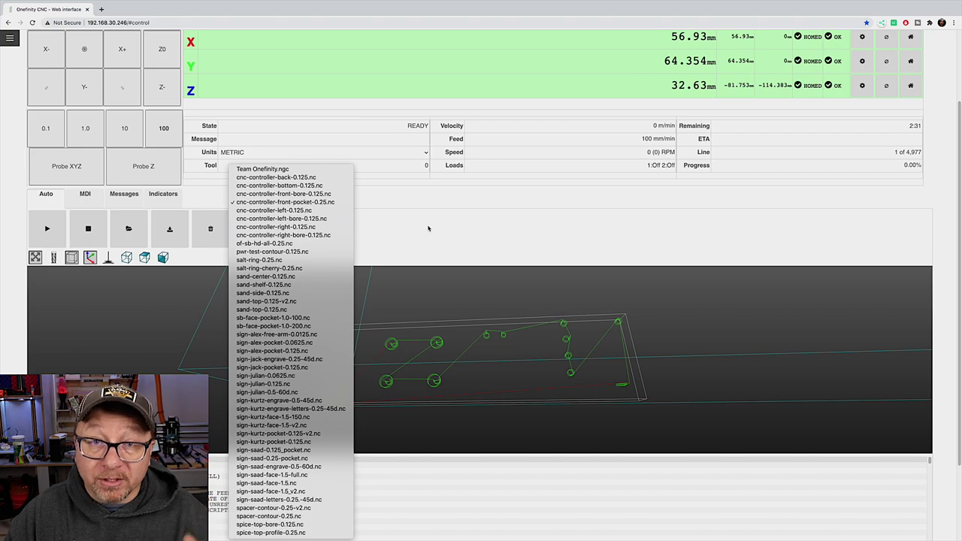
{"action": "left_click", "coordinate": [453, 228]}
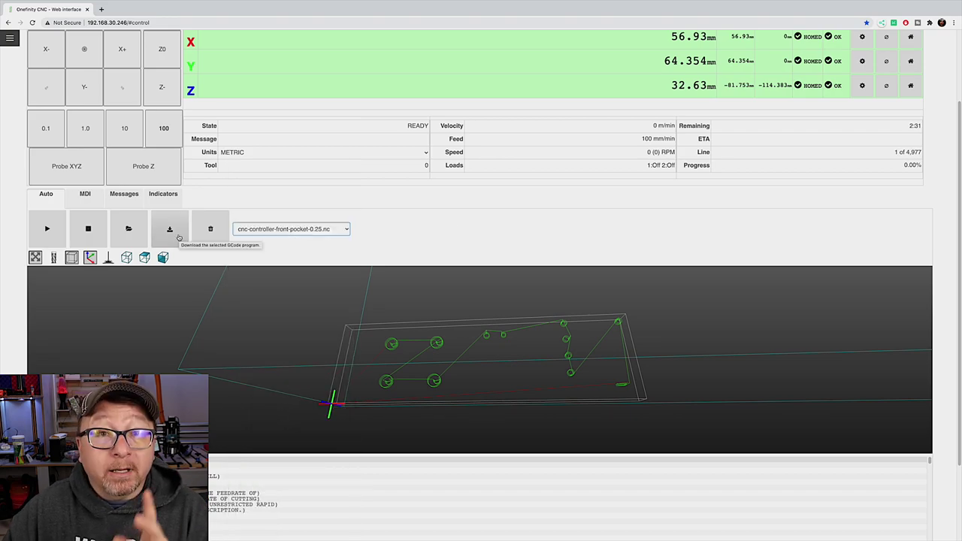
{"action": "left_click", "coordinate": [173, 230]}
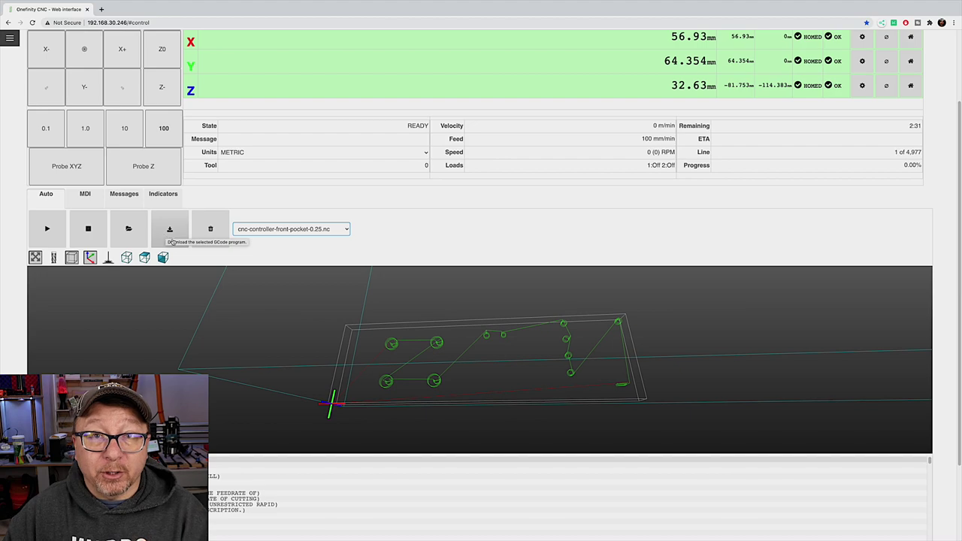
Load the program sign-kurtz-pocket-0.125.nc into the toolpath preview, and check its GCode deletion options without deleting anything
{"action": "left_click", "coordinate": [322, 234]}
{"action": "left_click", "coordinate": [274, 468]}
{"action": "left_click_drag", "start_coordinate": [361, 362], "coordinate": [379, 373]}
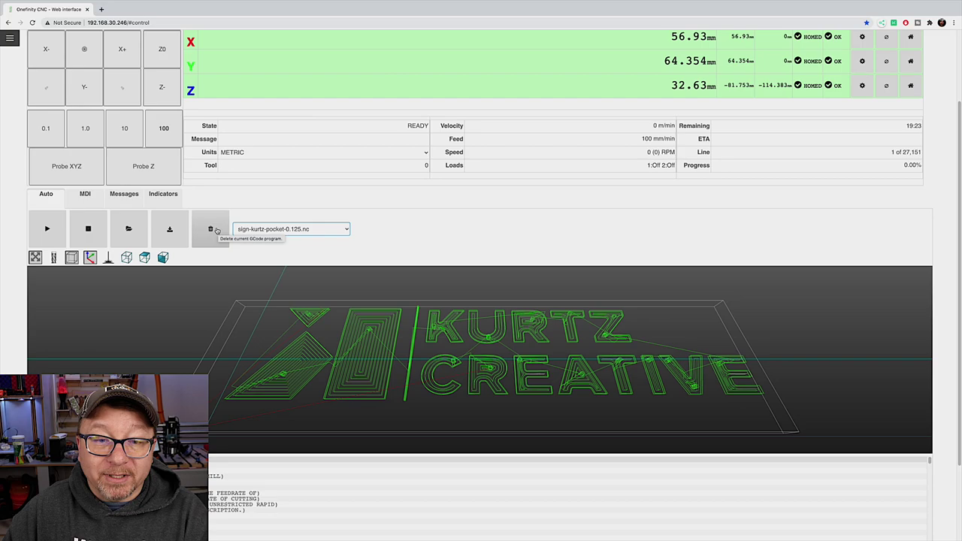
{"action": "left_click", "coordinate": [211, 229]}
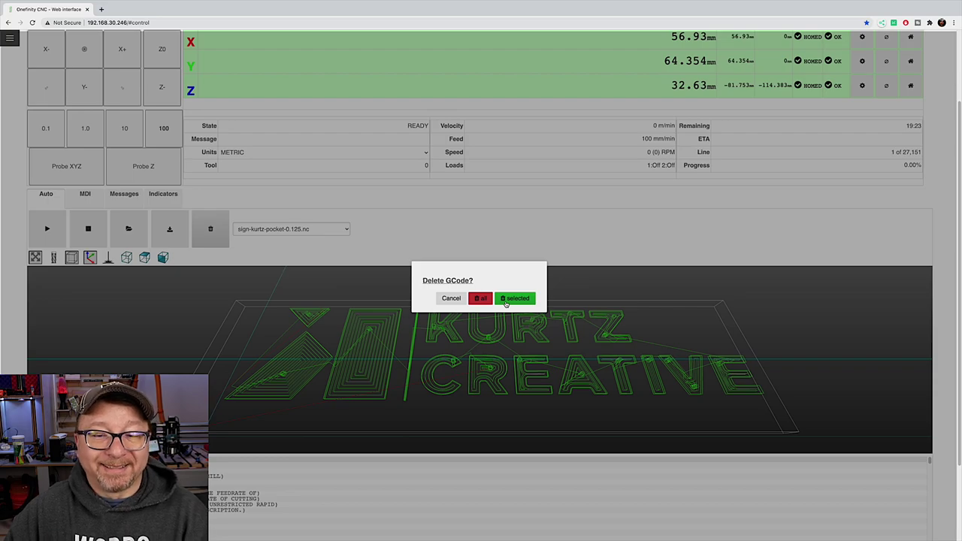
{"action": "left_click", "coordinate": [454, 300]}
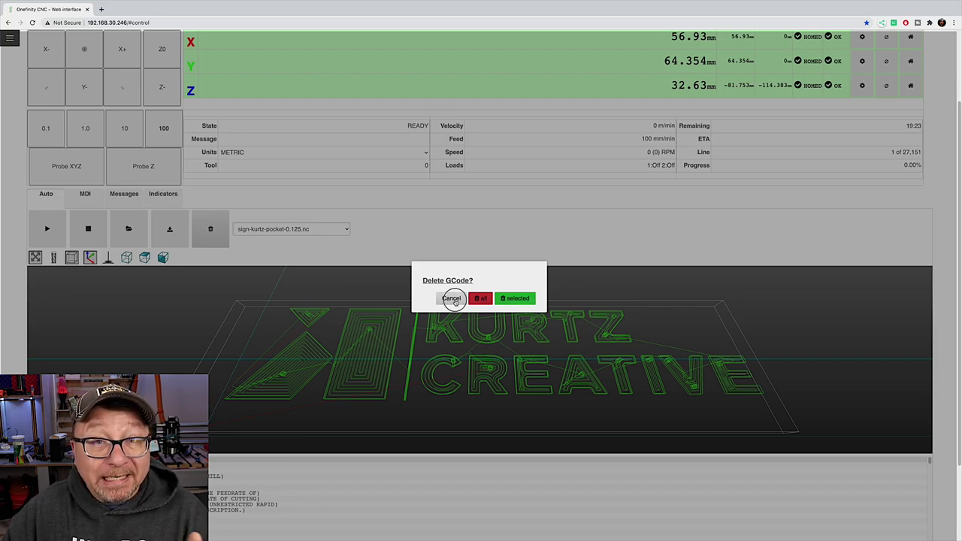